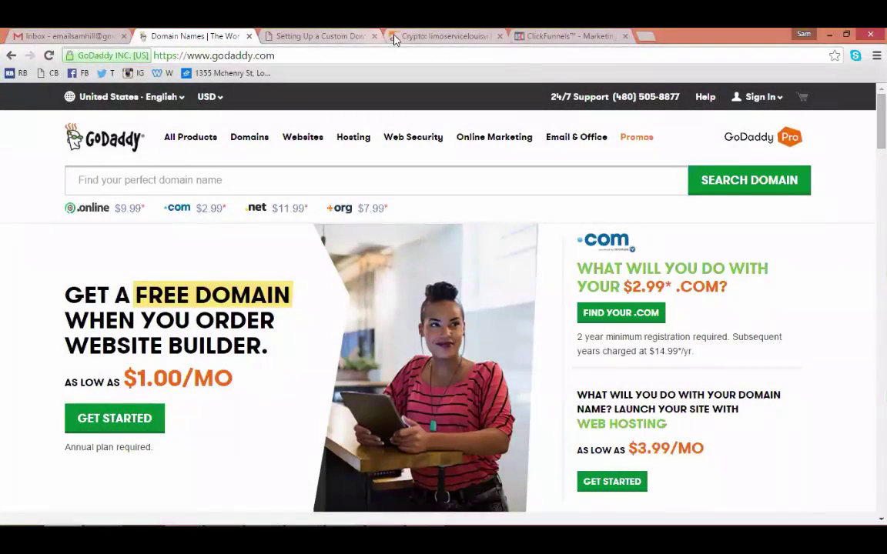
Look over the open CloudFlare, setup guide and ClickFunnels pages, and place the GoDaddy page between the guide and CloudFlare.
left_click(395, 37)
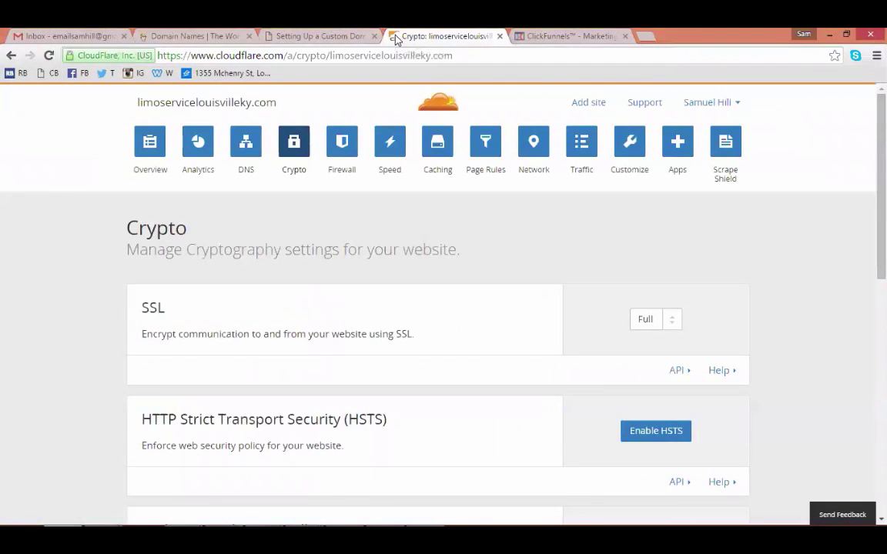
left_click(329, 35)
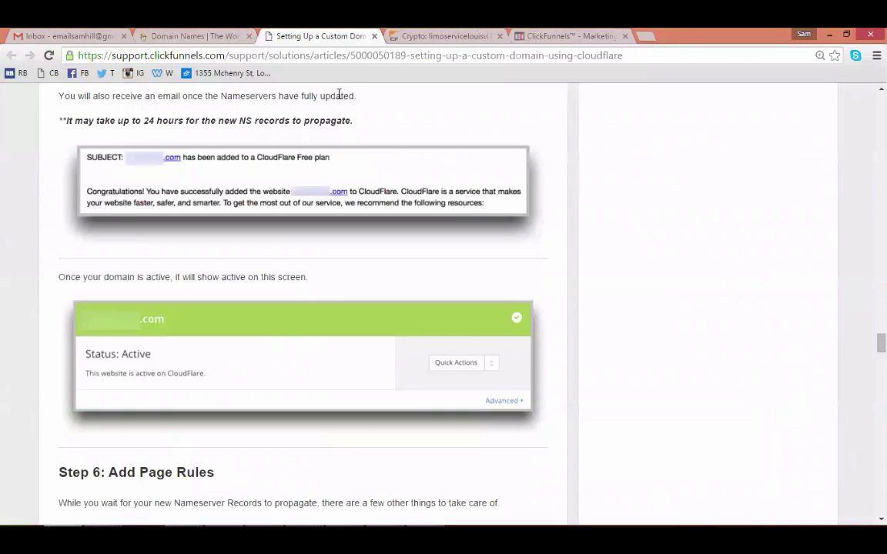
left_click(398, 38)
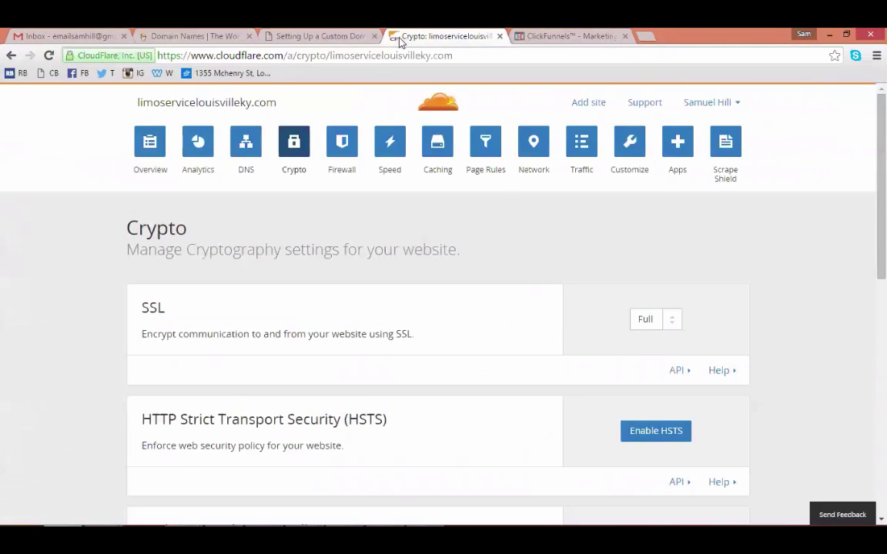
left_click(530, 37)
left_click(454, 38)
left_click_drag(199, 37, 371, 27)
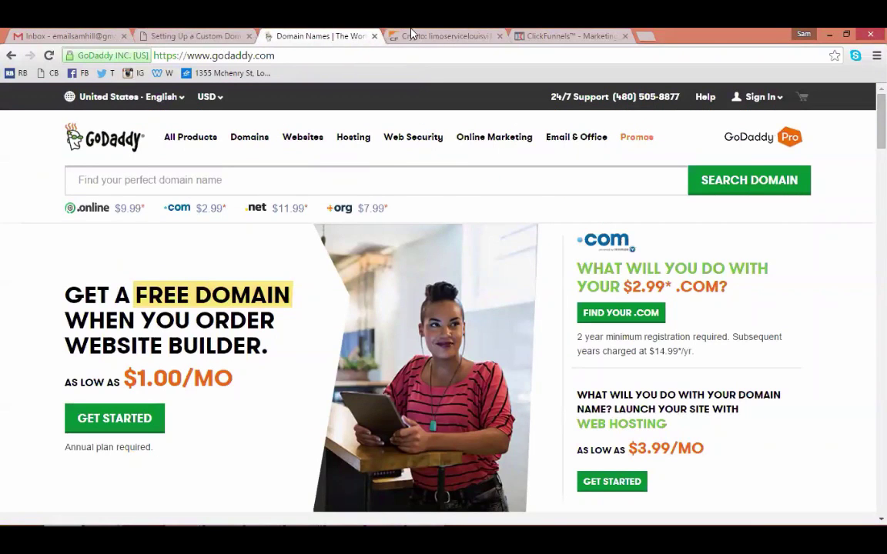
left_click(444, 38)
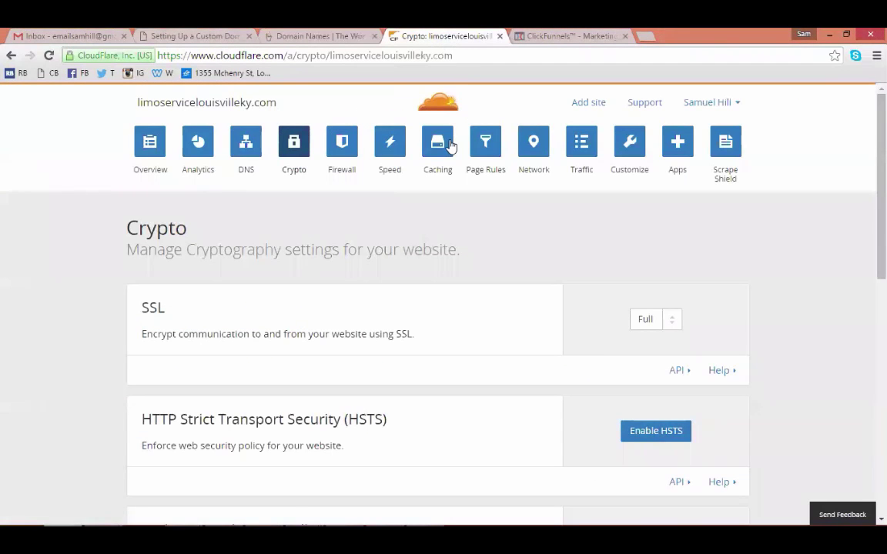
left_click(311, 55)
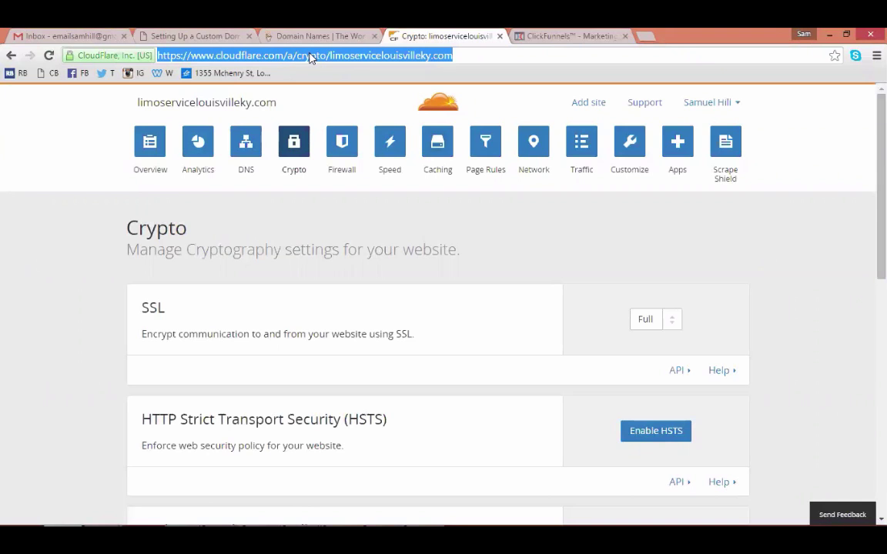
type("cloufdar")
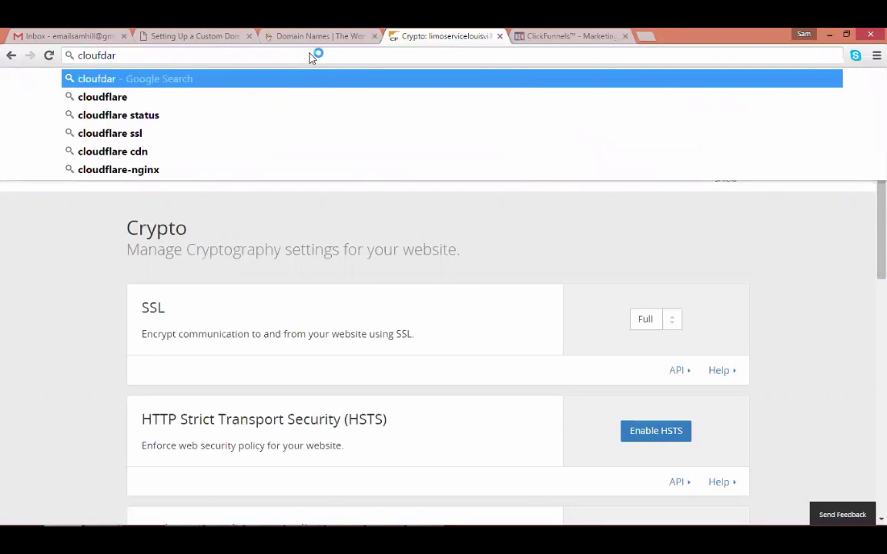
left_click(91, 255)
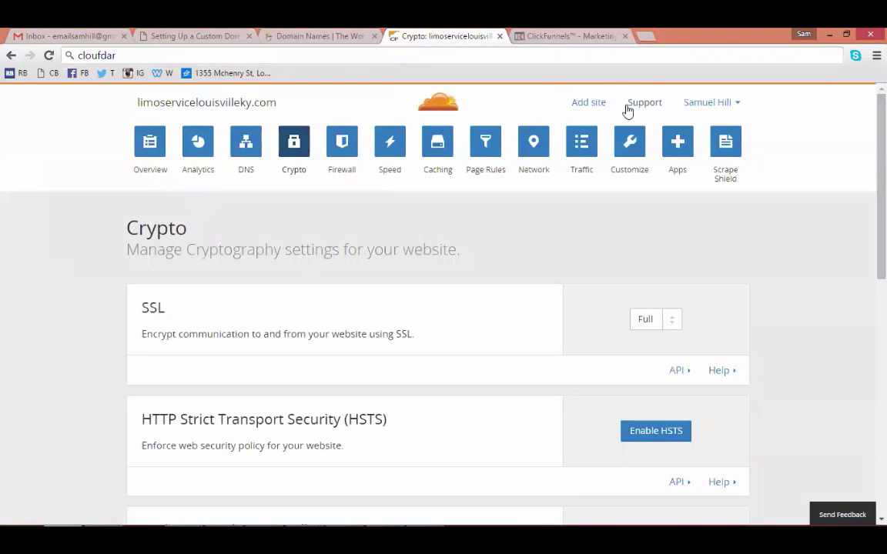
Open the Overview of limoservicelouisvilleky.com and examine its status, nameservers and settings summary.
left_click(704, 101)
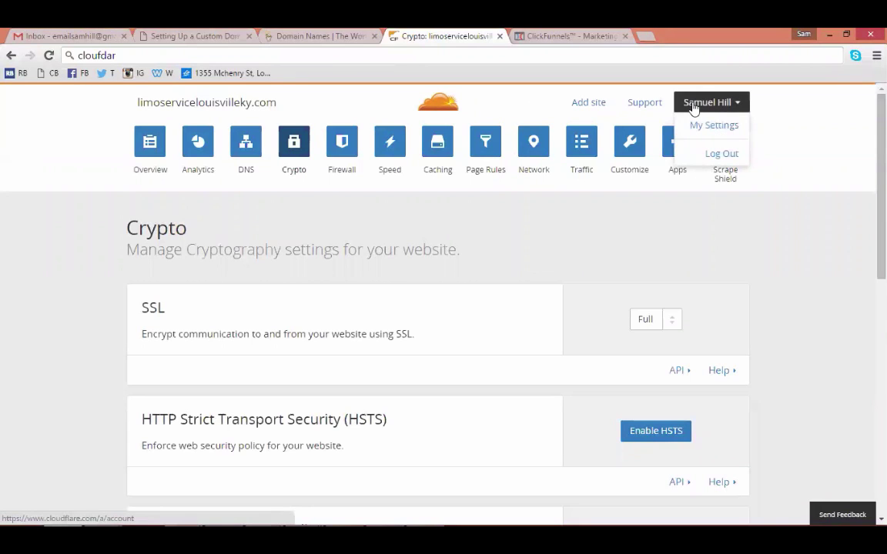
left_click(145, 142)
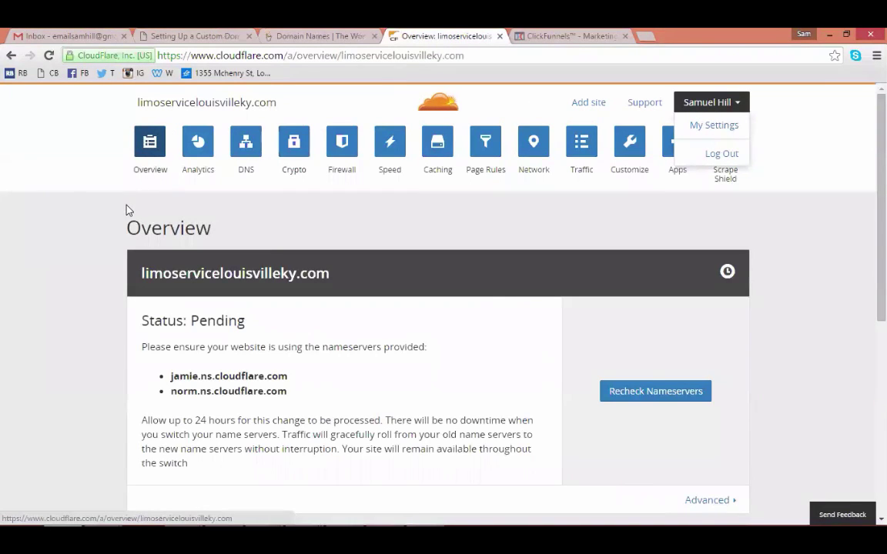
scroll(128, 208, "down", 1)
scroll(128, 209, "down", 3)
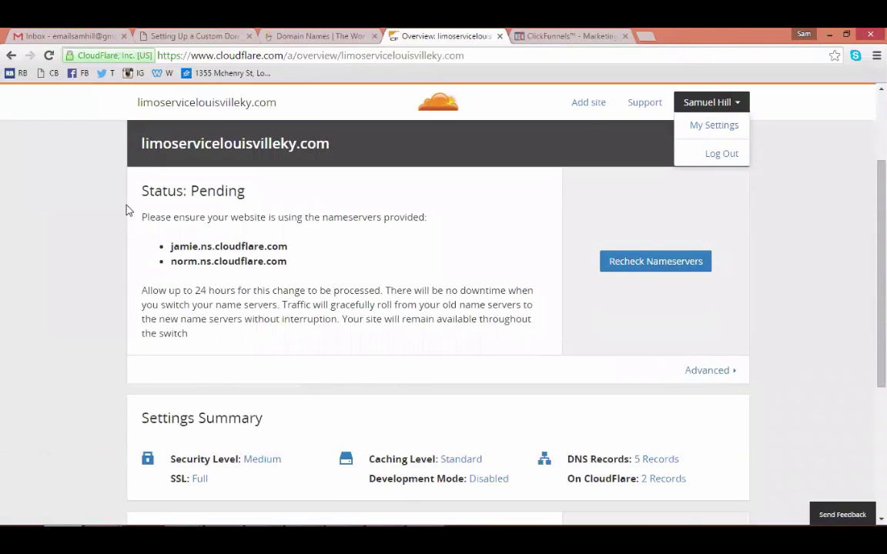
scroll(128, 210, "up", 3)
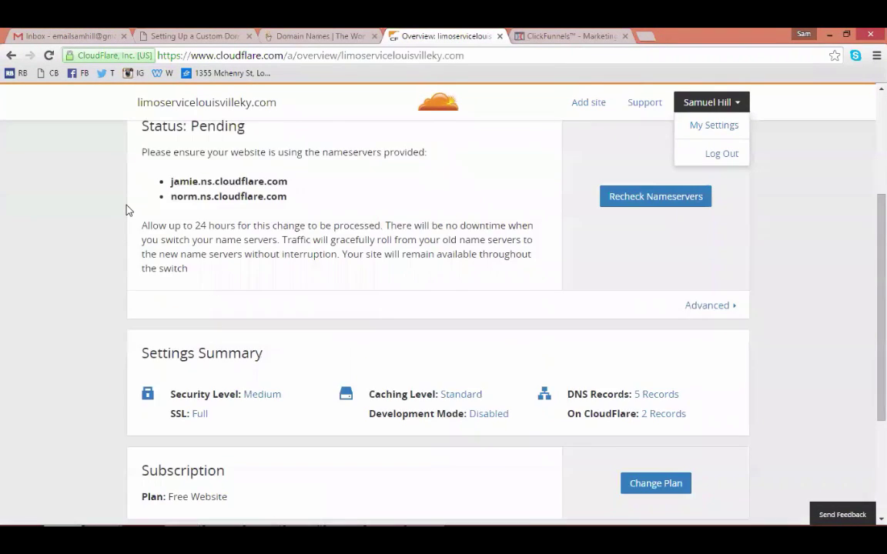
left_click(127, 209)
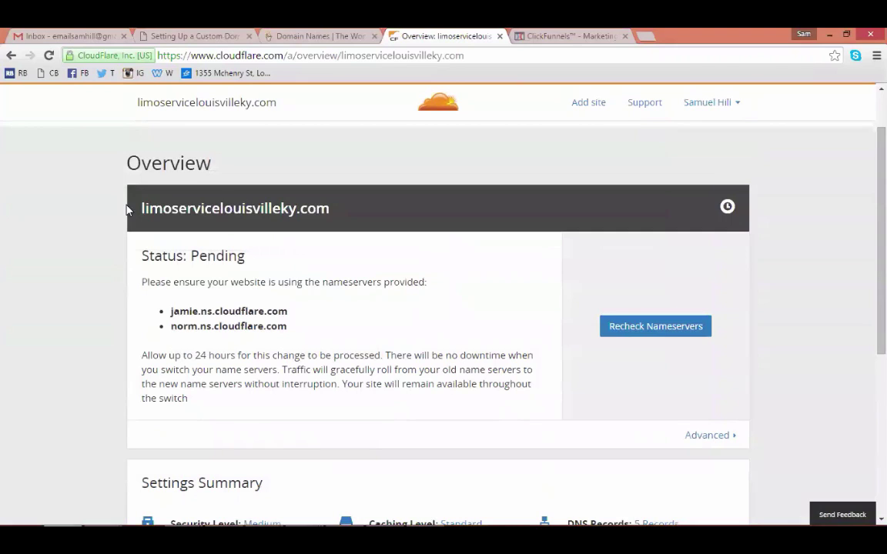
Add the website limoserviceknoxvilletn.com to the CloudFlare account and begin scanning it.
left_click(586, 105)
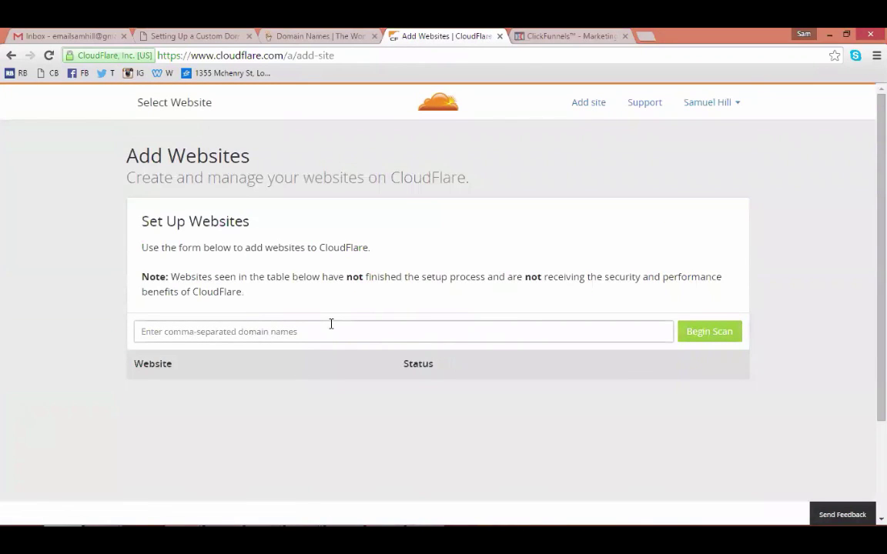
left_click(332, 331)
type("limo")
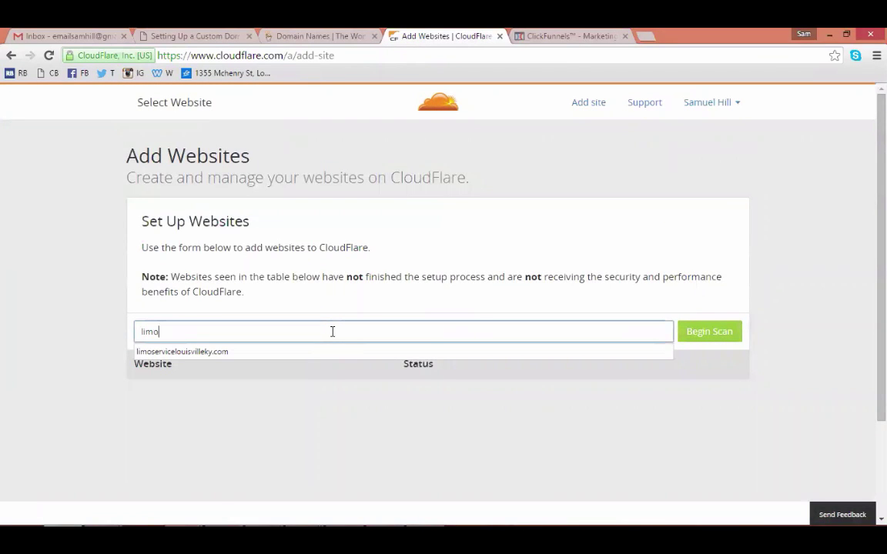
type("serviceknoxvilletn")
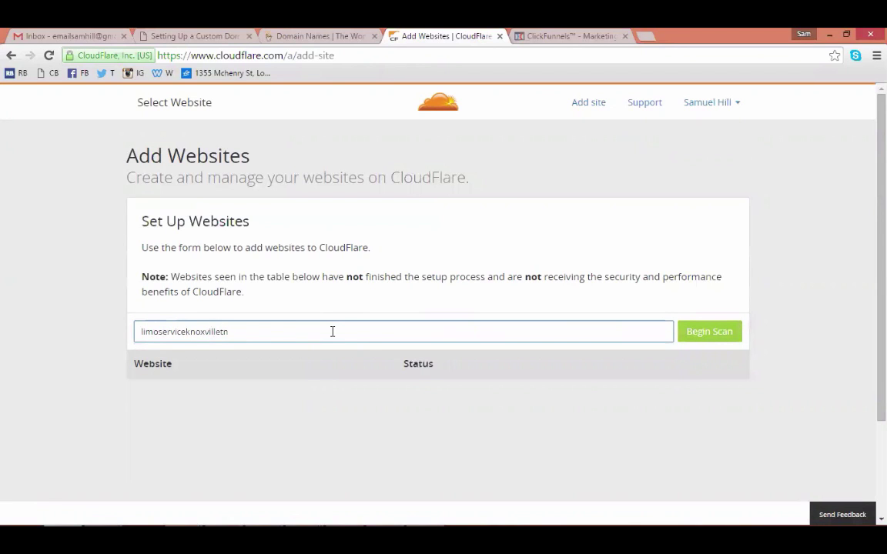
type(".com")
left_click(700, 337)
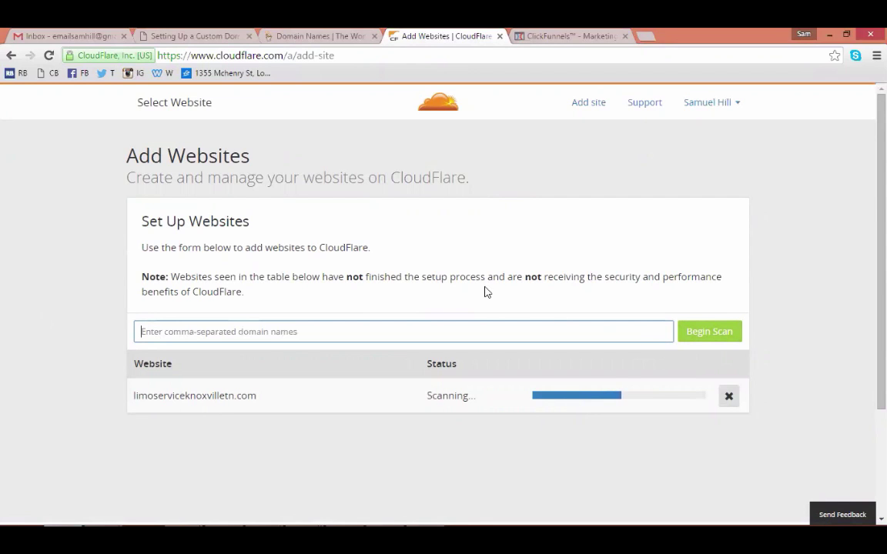
type("secondd")
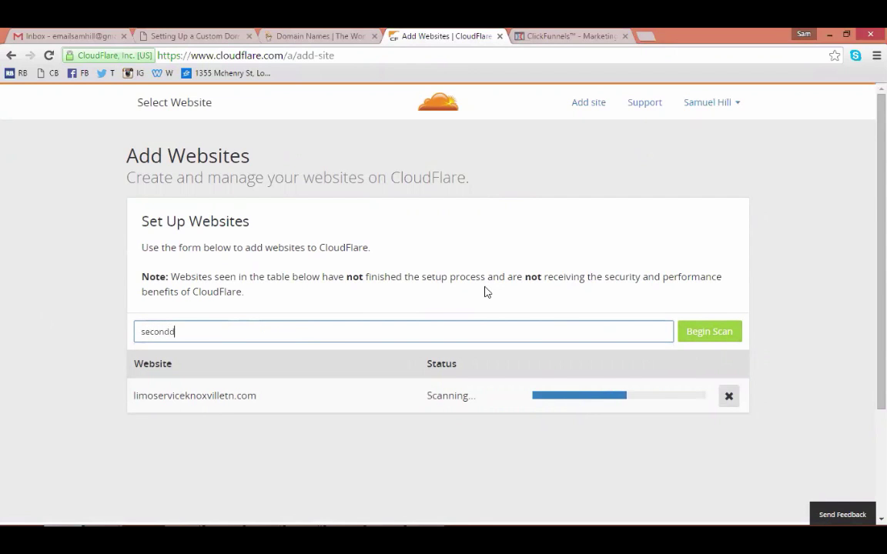
type("omain..")
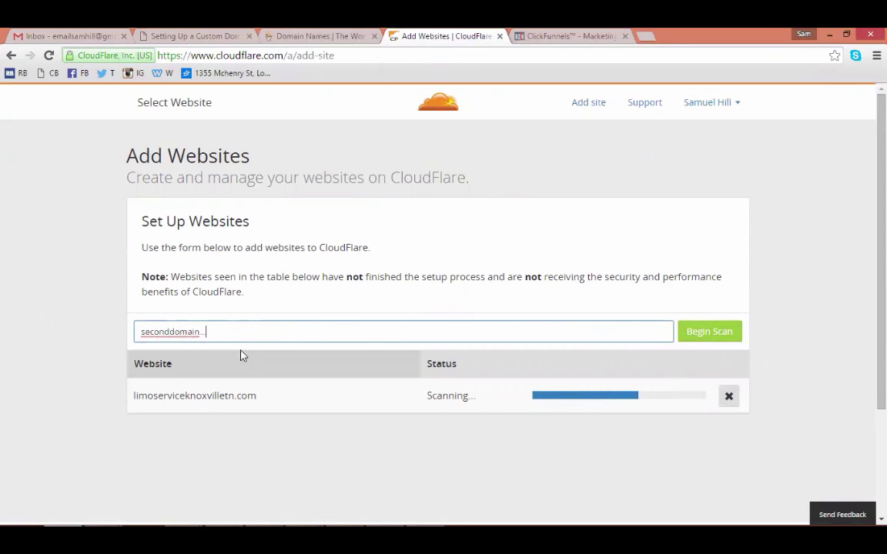
key("ctrl+a")
key("BackSpace")
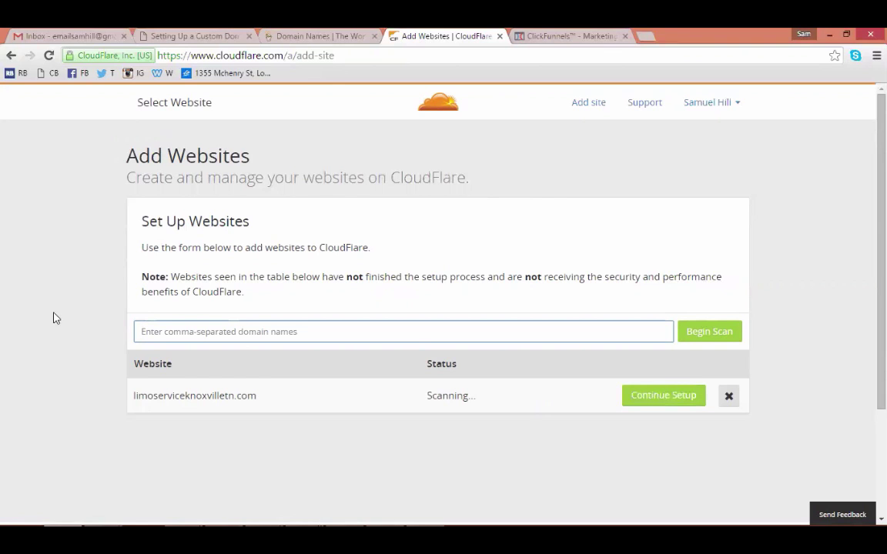
Continue the setup of limoserviceknoxvilletn.com past the DNS scan and its intro video to the DNS record verification.
scroll(193, 308, "down", 1)
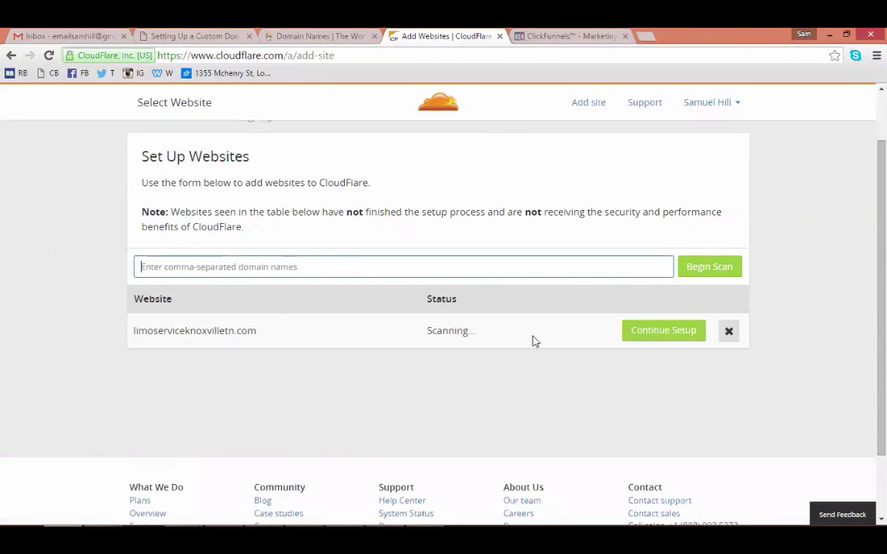
left_click(658, 337)
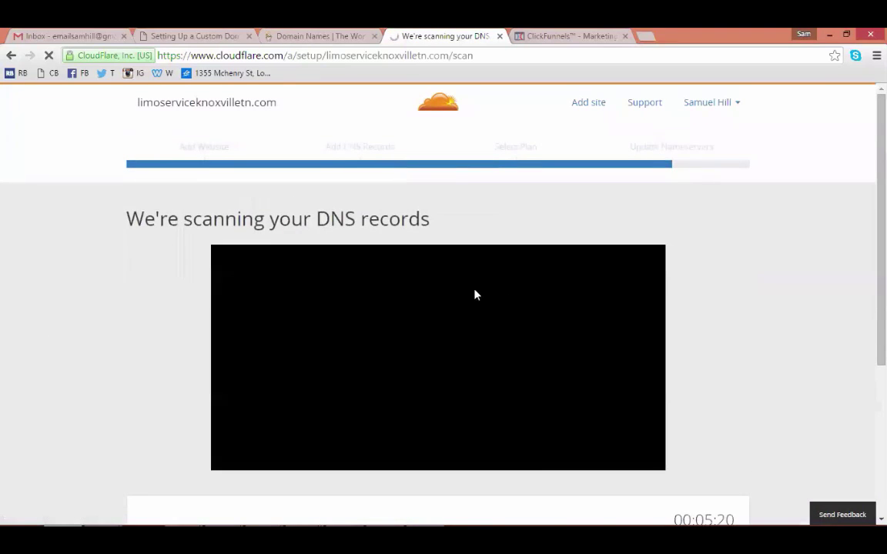
scroll(456, 286, "down", 1)
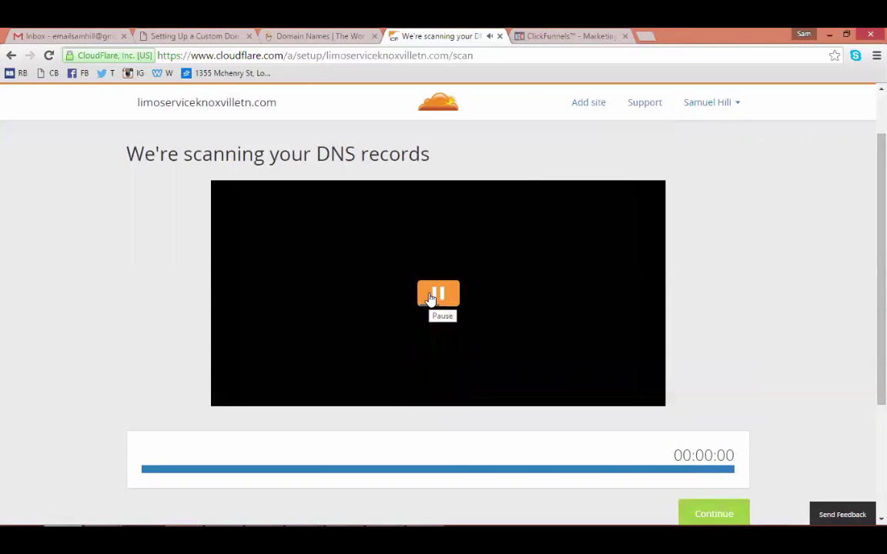
scroll(428, 298, "down", 2)
scroll(428, 299, "up", 1)
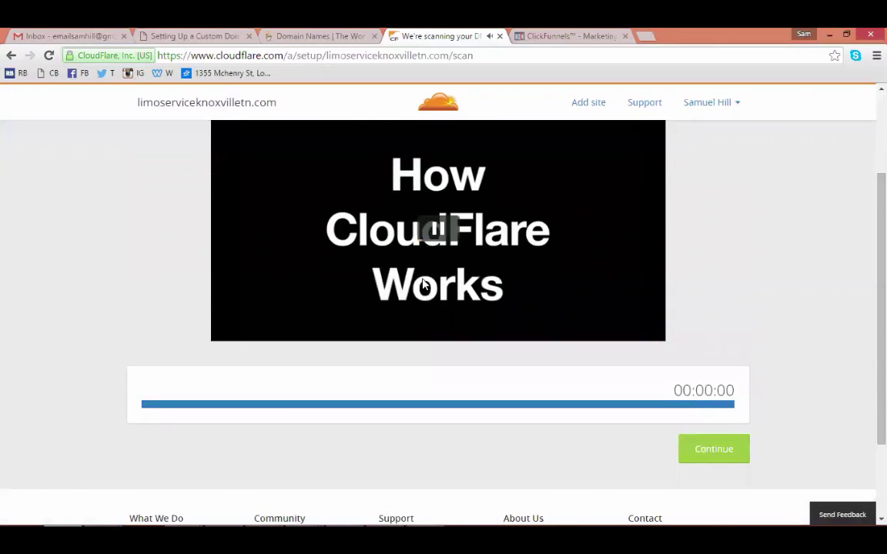
left_click(434, 234)
left_click(703, 451)
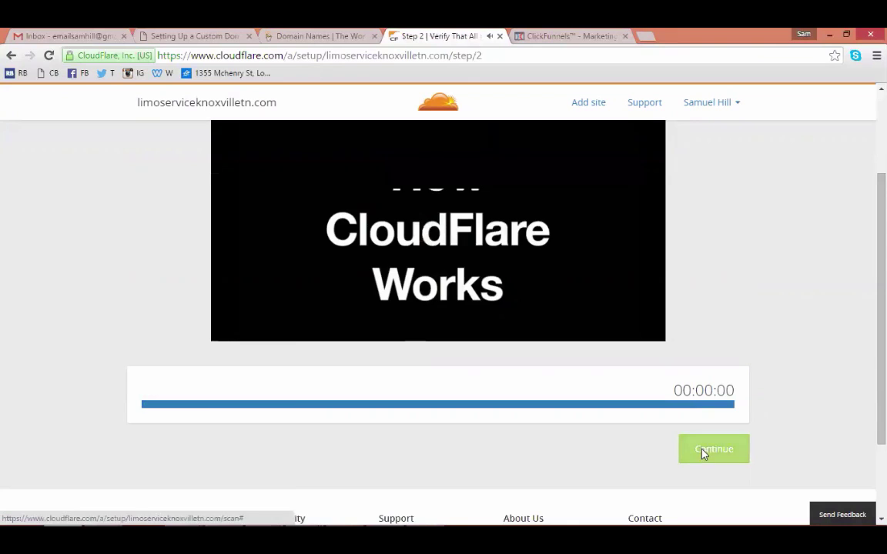
Delete the www CNAME record and the limoserviceknoxvilletn.com A record from the scanned DNS records.
scroll(127, 313, "down", 3)
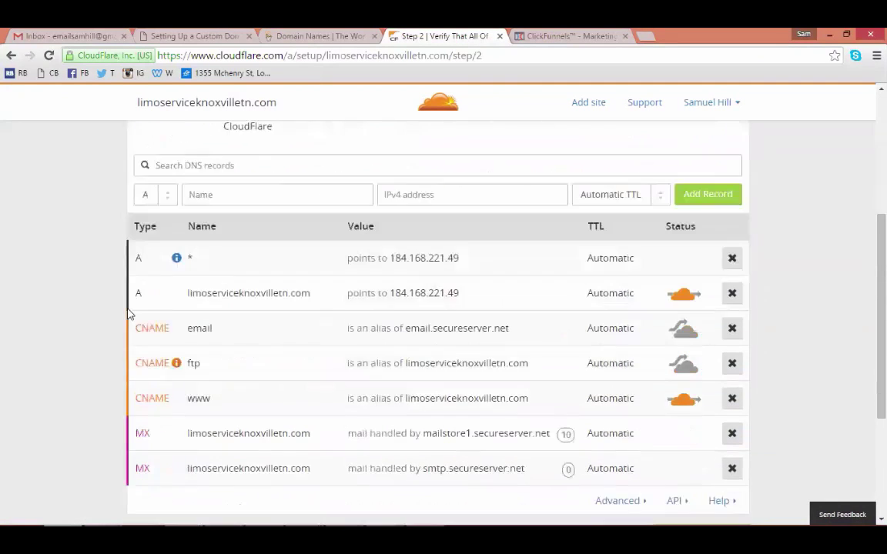
scroll(123, 309, "down", 1)
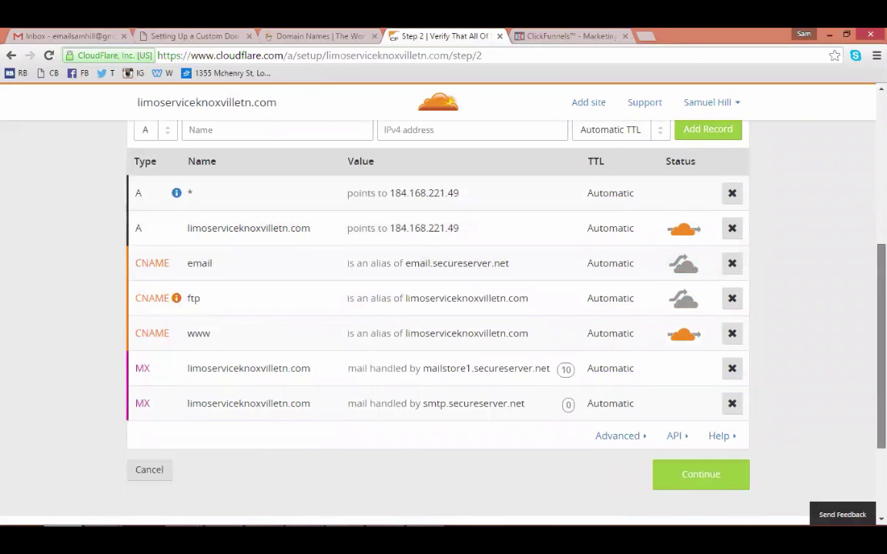
scroll(564, 267, "up", 1)
mouse_move(177, 229)
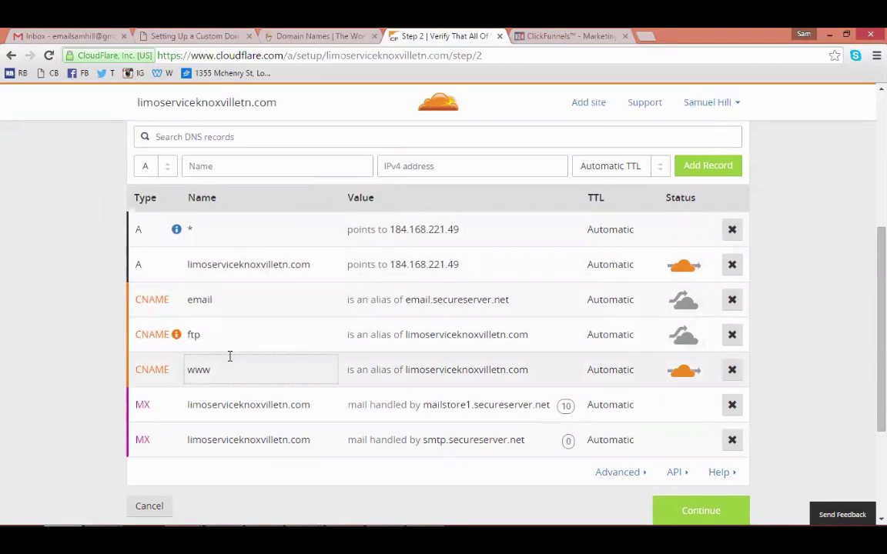
left_click(732, 371)
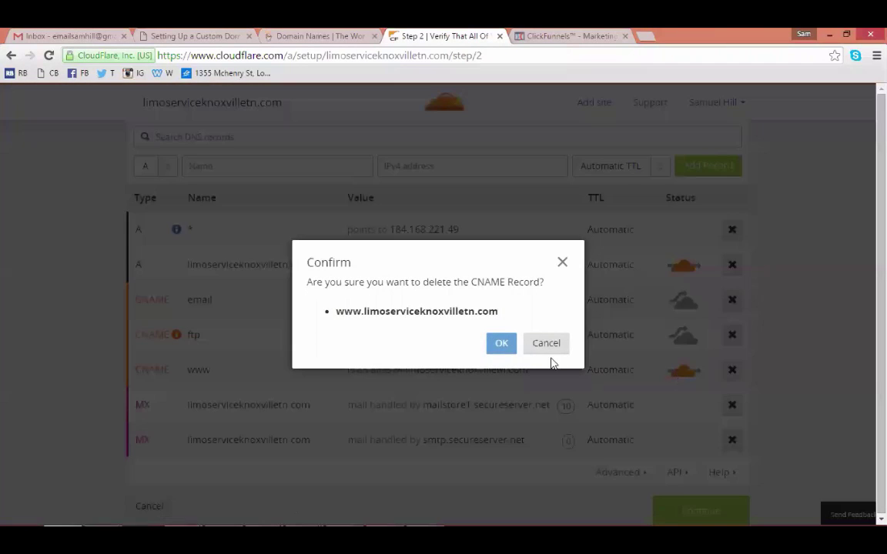
left_click(500, 345)
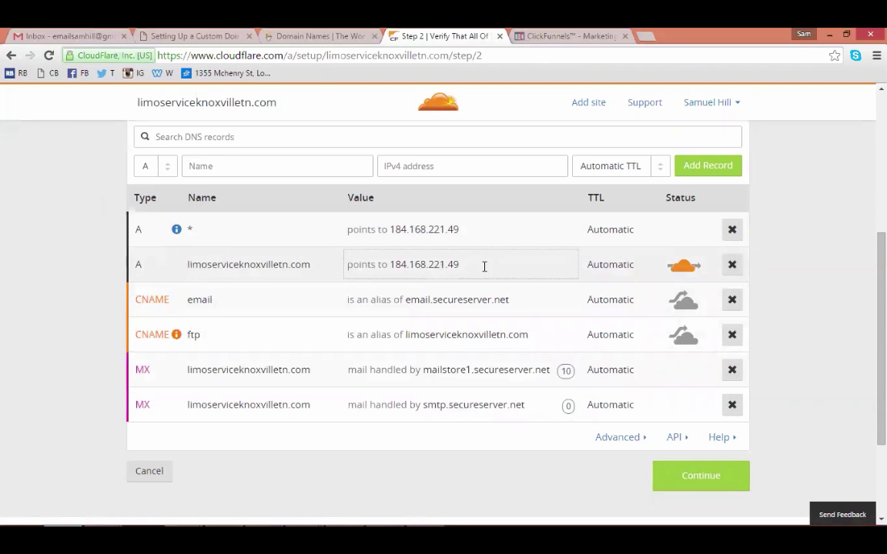
left_click(729, 265)
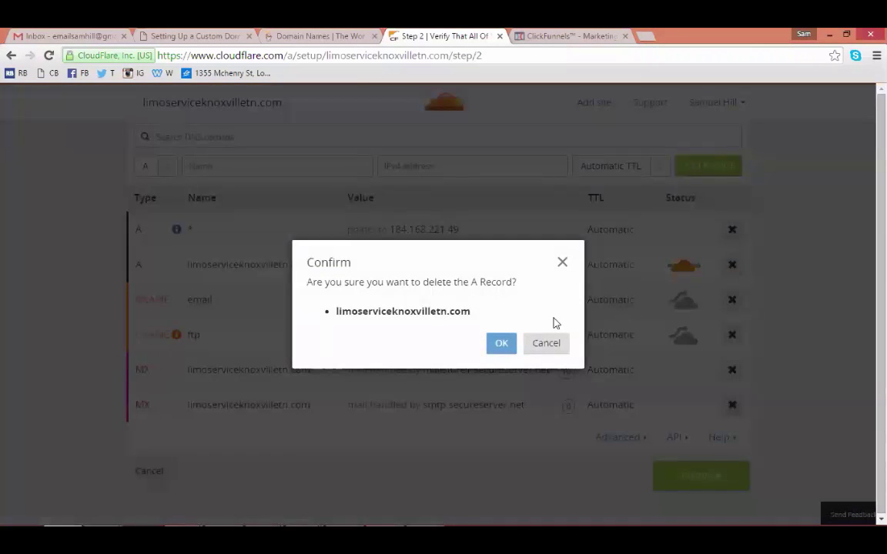
left_click(502, 343)
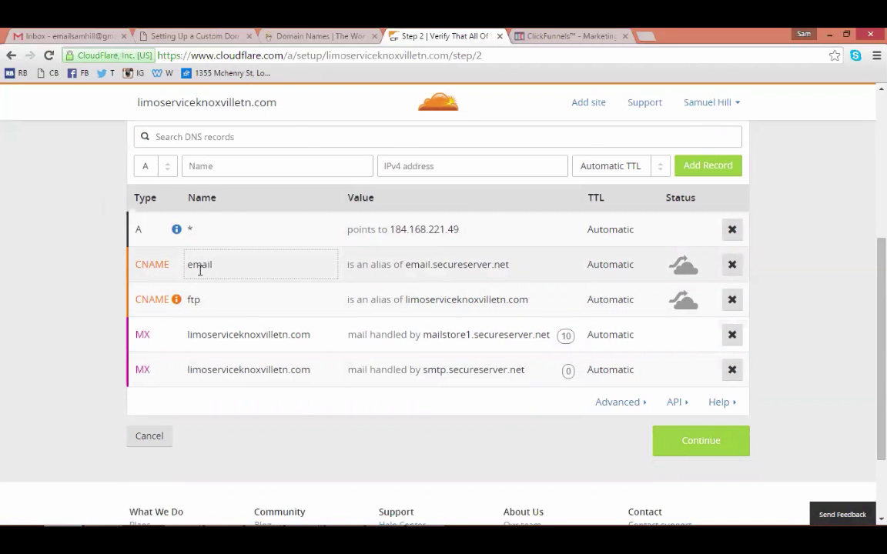
Add a CNAME record named @ that points to target.clickfunnels.com, with automatic TTL.
scroll(199, 269, "up", 2)
scroll(198, 277, "down", 1)
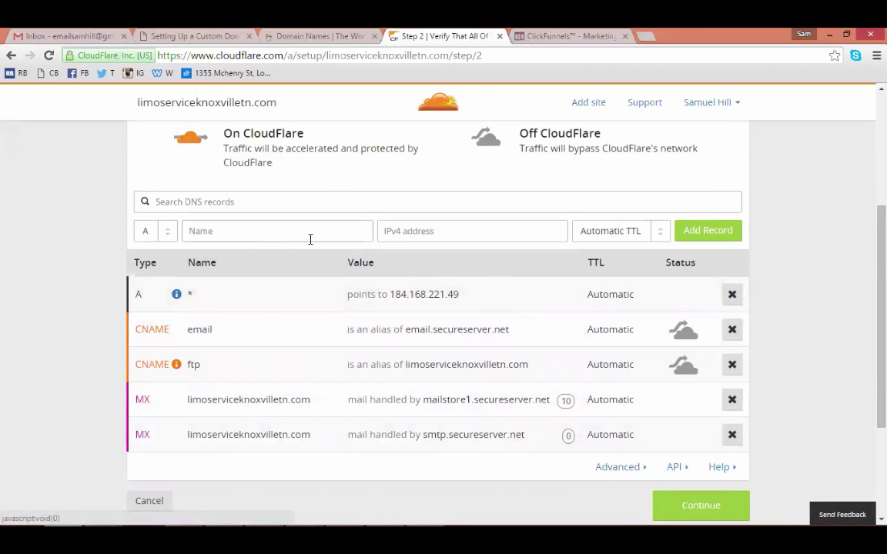
left_click(164, 235)
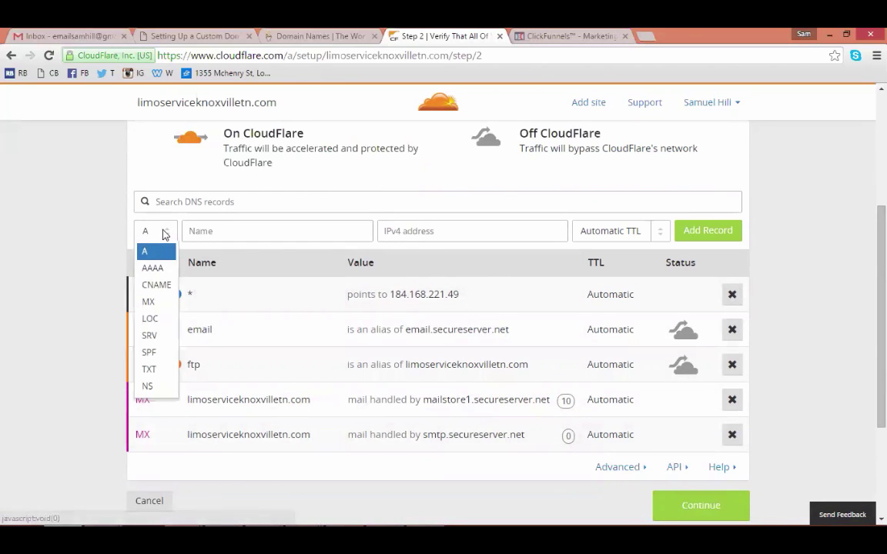
left_click(156, 285)
left_click(217, 232)
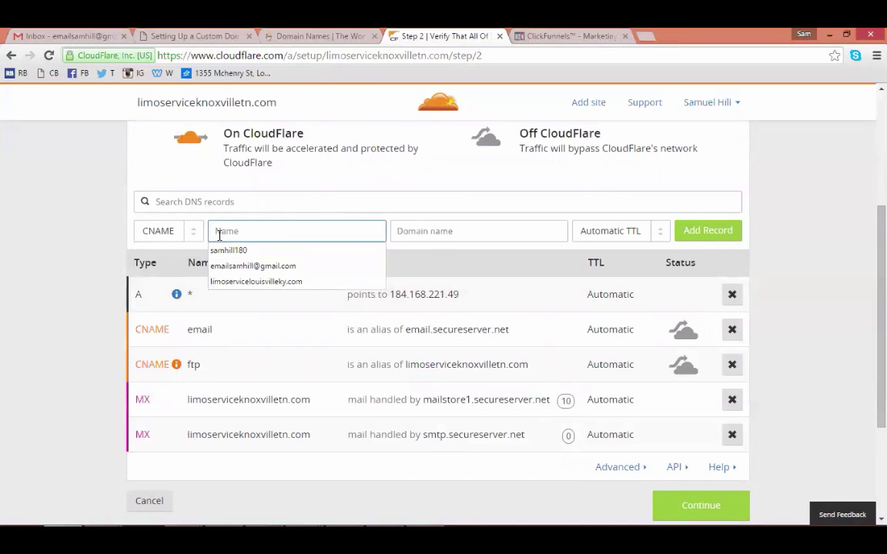
left_click(212, 230)
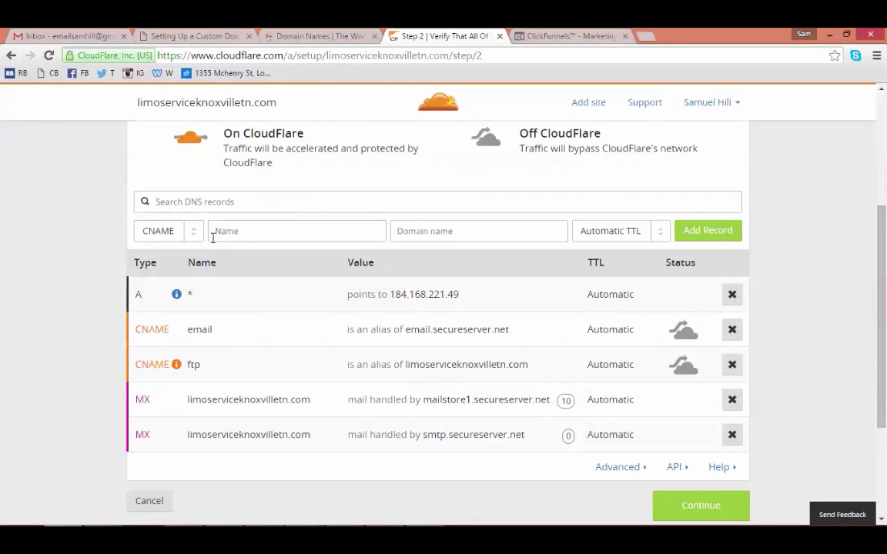
type("@")
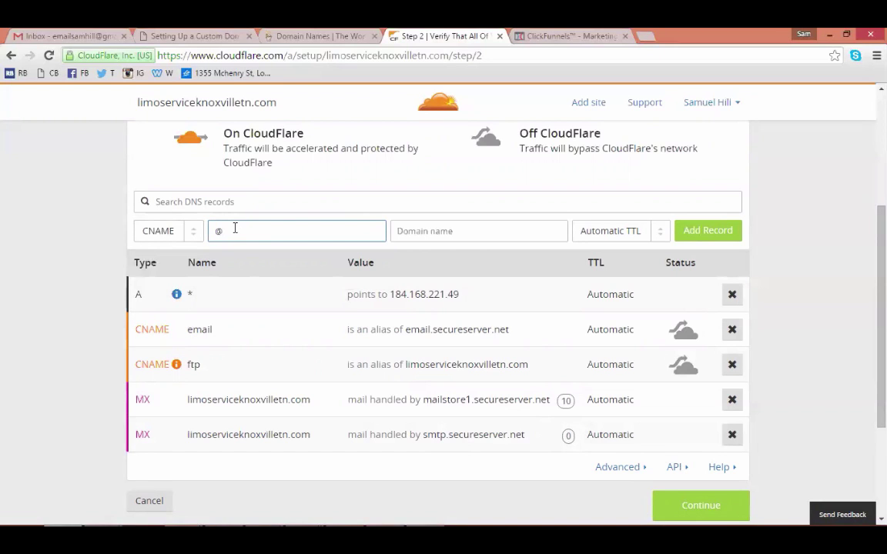
left_click(406, 230)
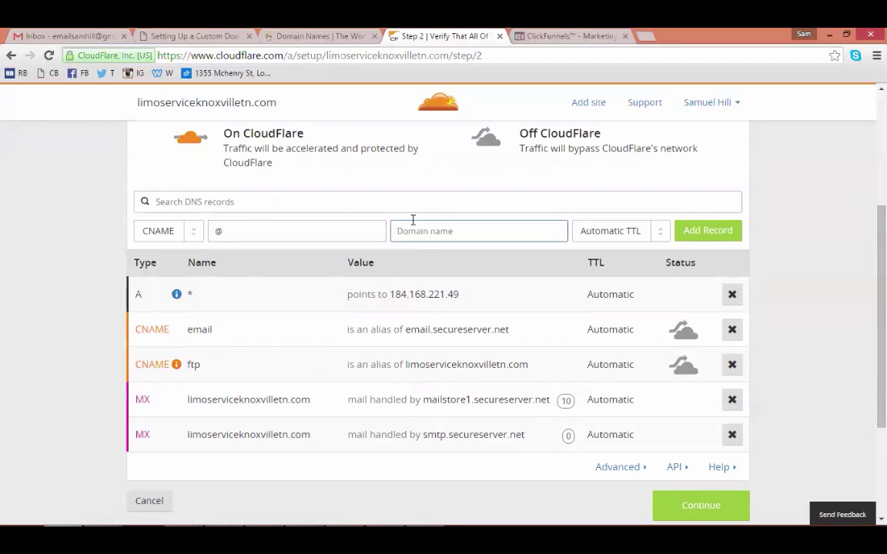
type("target.clickfunnels.com")
left_click(689, 237)
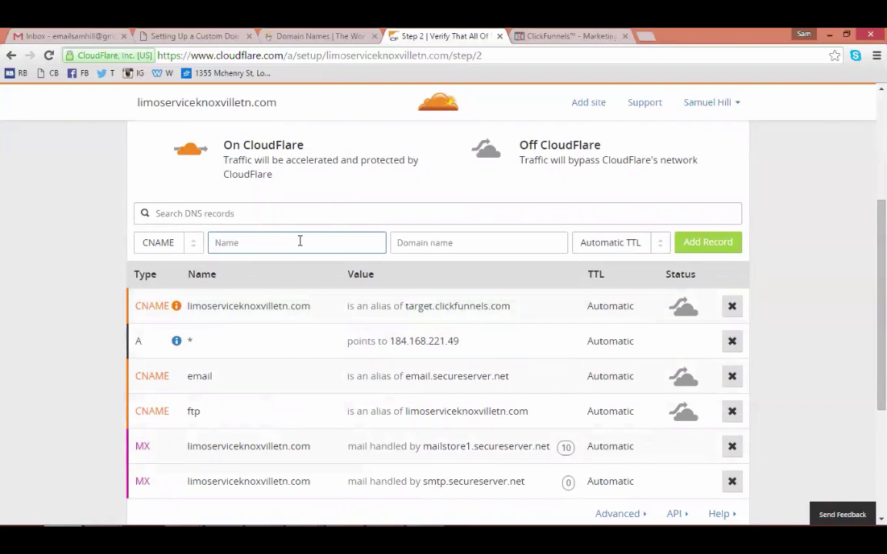
Add a second CNAME record named www that points to target.clickfunnels.com, with automatic TTL.
type("www.")
key("BackSpace")
key("Tab")
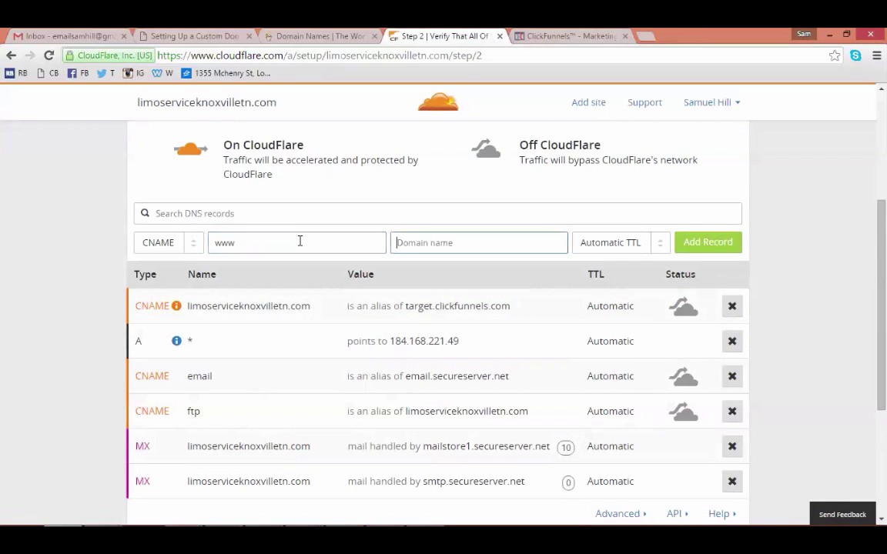
type("target.clickfunnels.com")
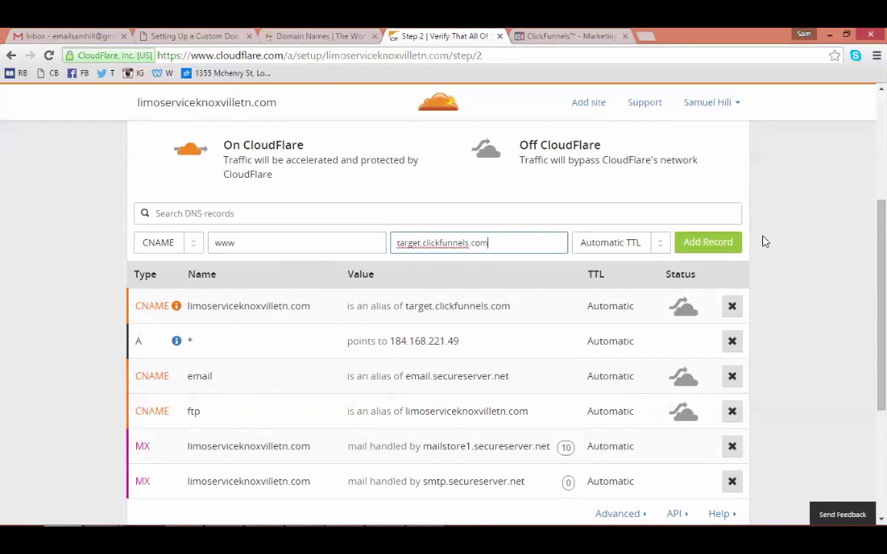
left_click(733, 245)
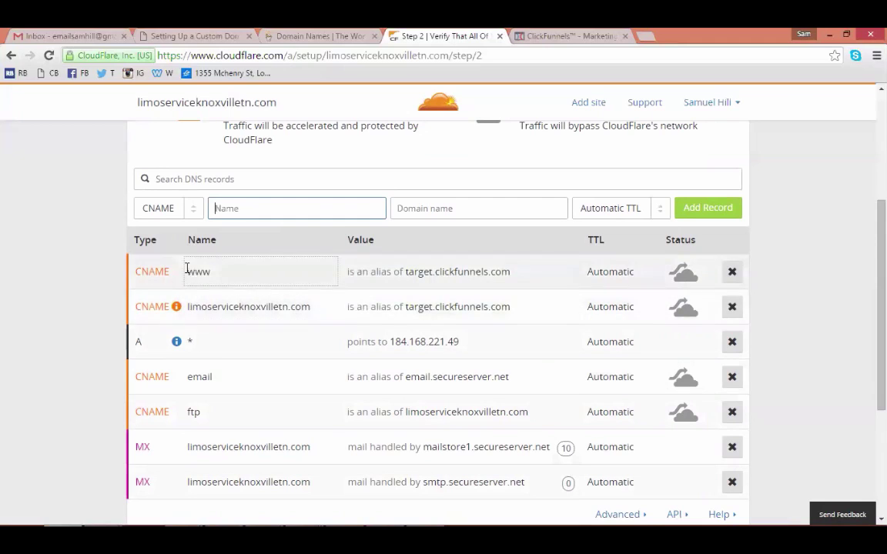
Turn CloudFlare on for the www and limoserviceknoxvilletn.com CNAME records and continue to the plan selection.
left_click(681, 276)
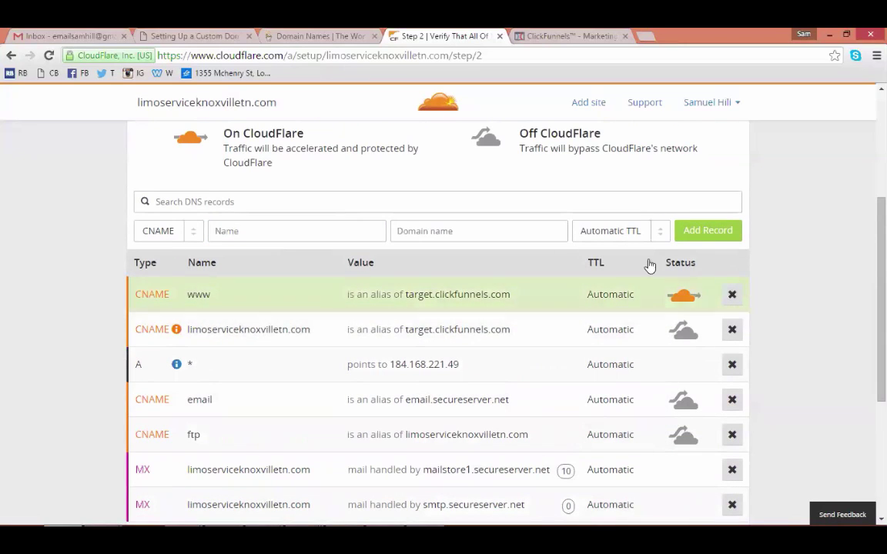
left_click(682, 331)
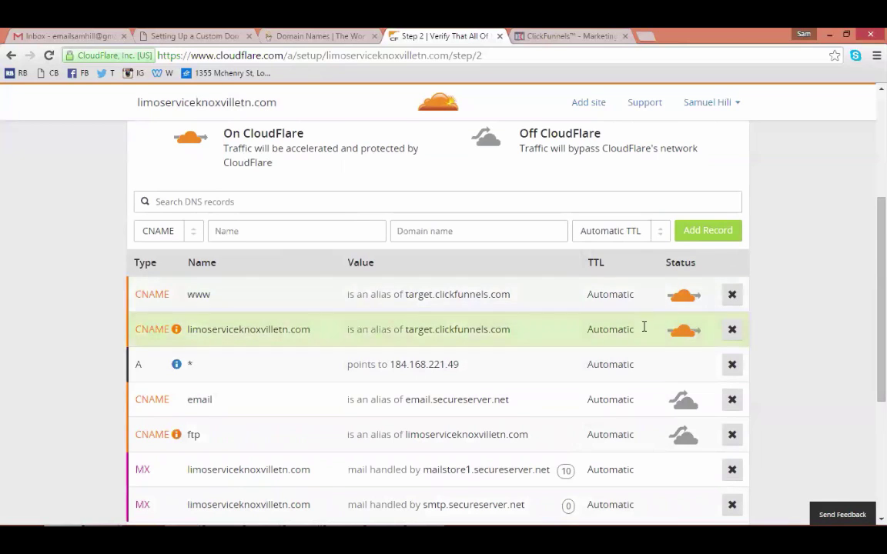
scroll(660, 283, "down", 2)
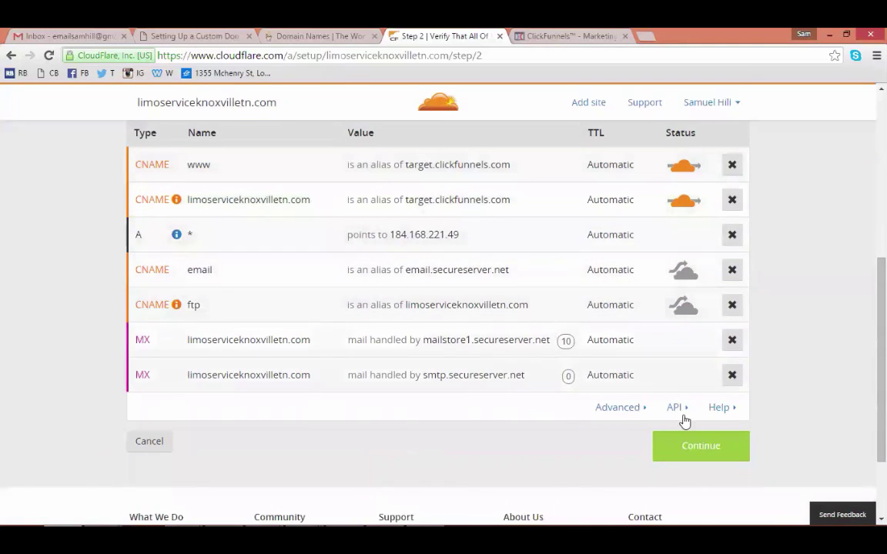
left_click(685, 448)
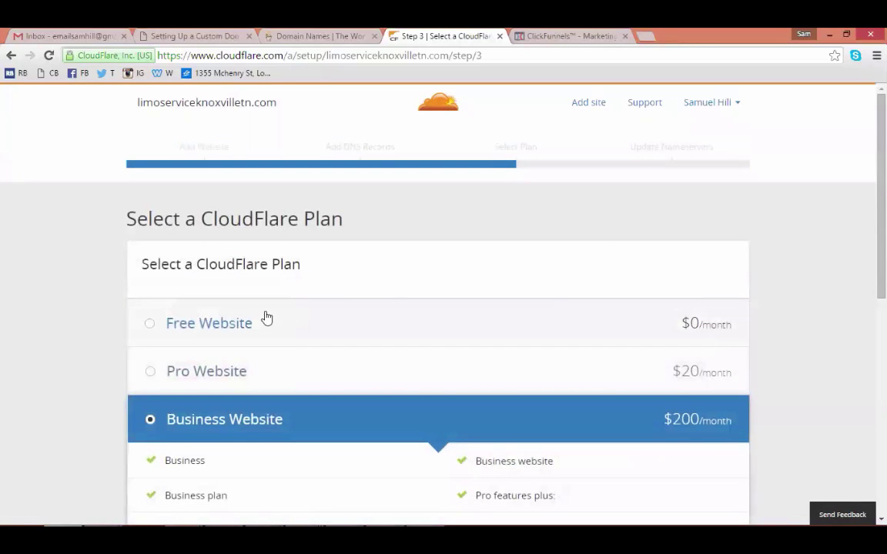
Choose the Free Website plan at $0/month and continue to the nameserver change instructions.
left_click(150, 324)
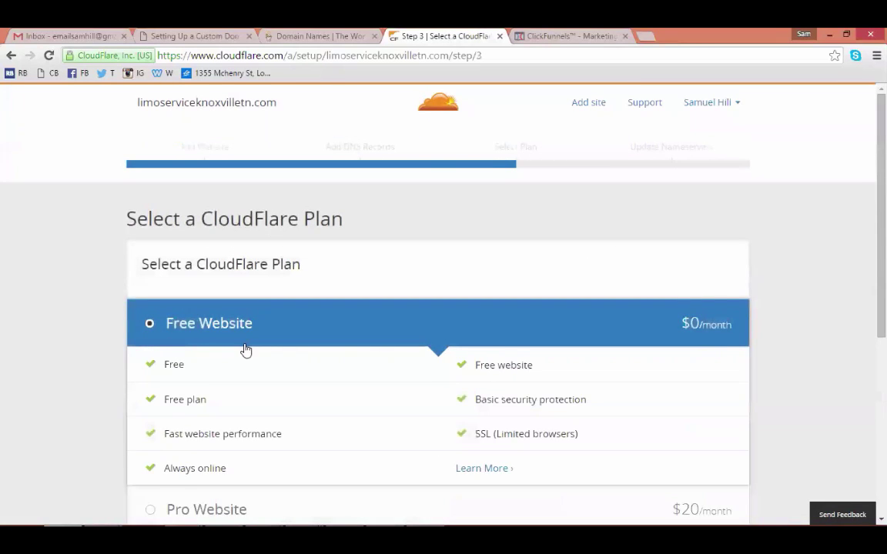
scroll(245, 351, "down", 3)
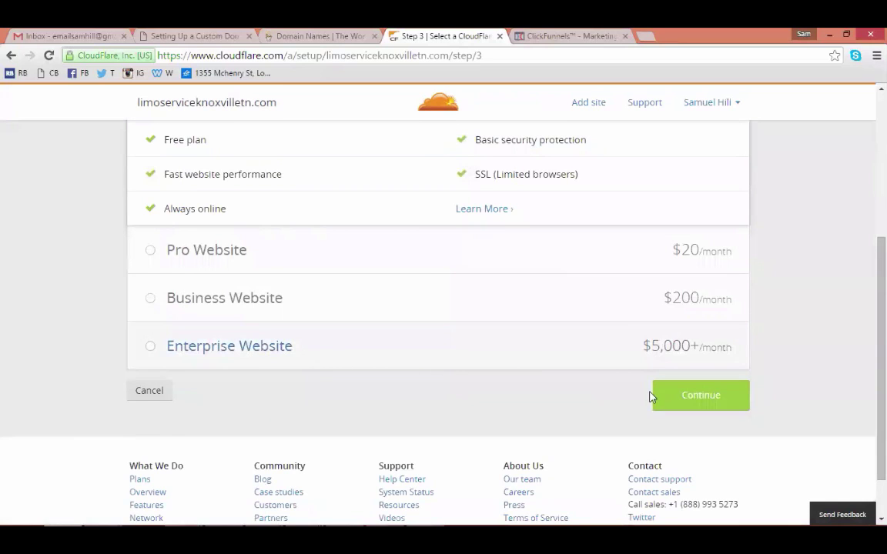
left_click(707, 388)
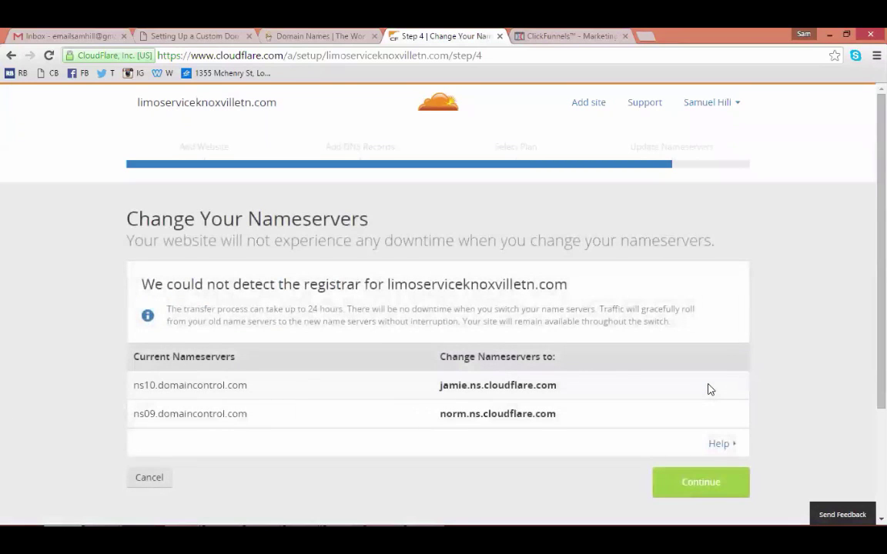
scroll(709, 389, "down", 1)
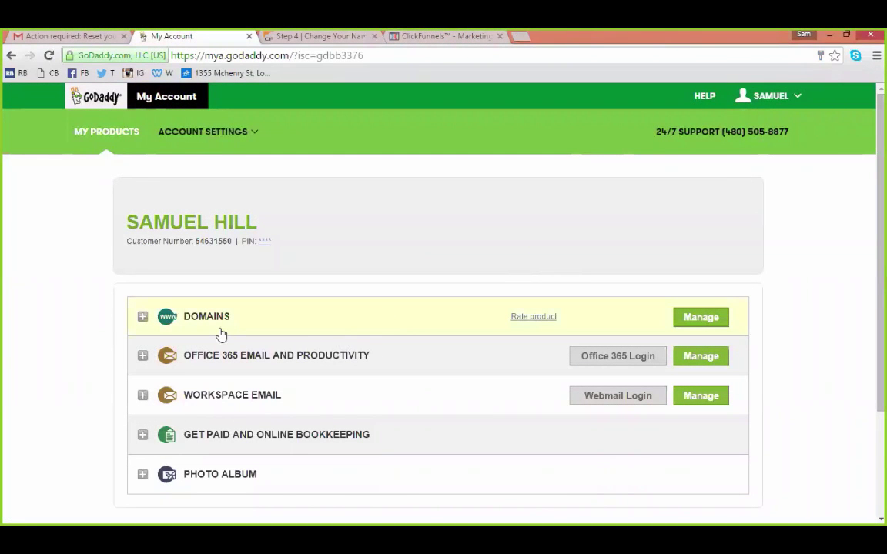
In GoDaddy, open the domain details of limoserviceknoxvilletn.com and bring up its general settings with the nameservers.
left_click(677, 323)
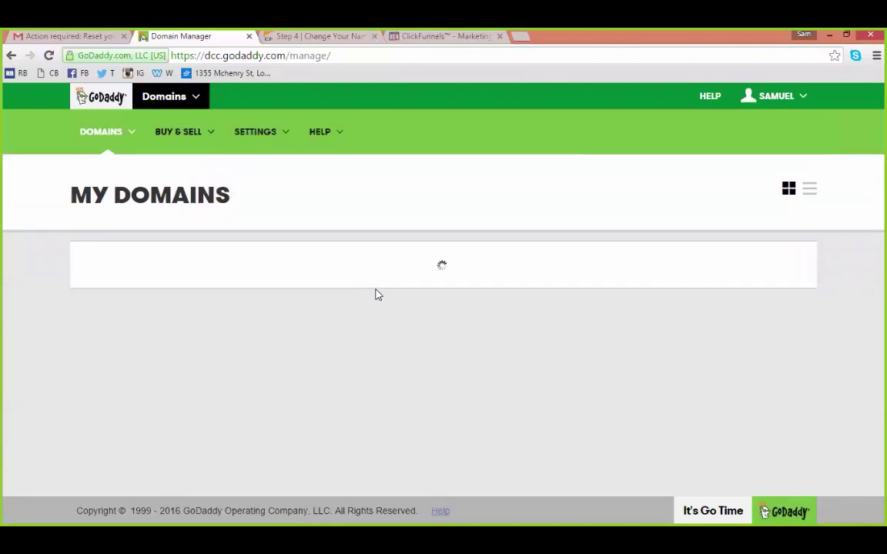
scroll(355, 300, "down", 1)
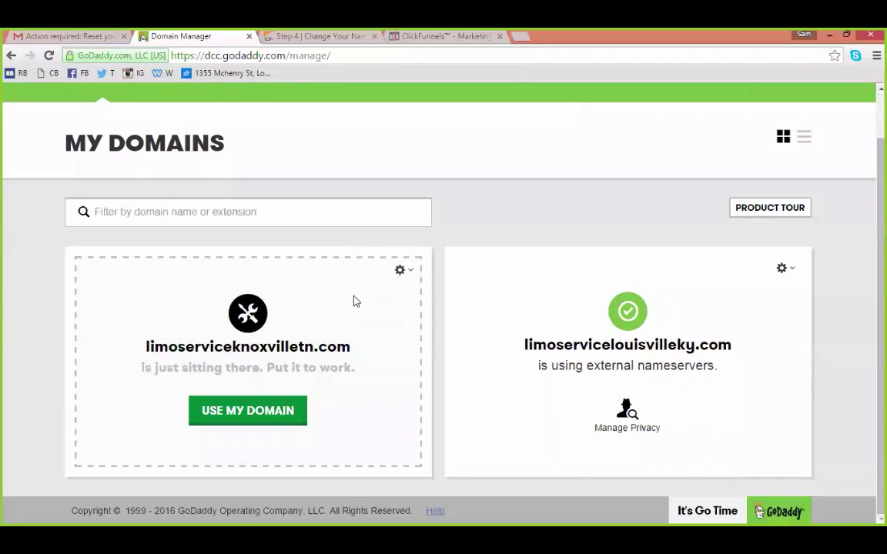
left_click(399, 273)
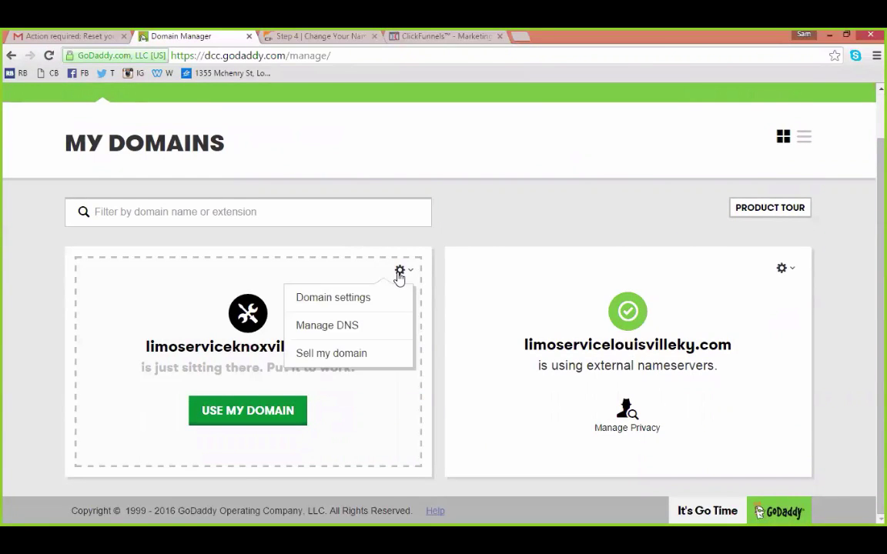
left_click(351, 329)
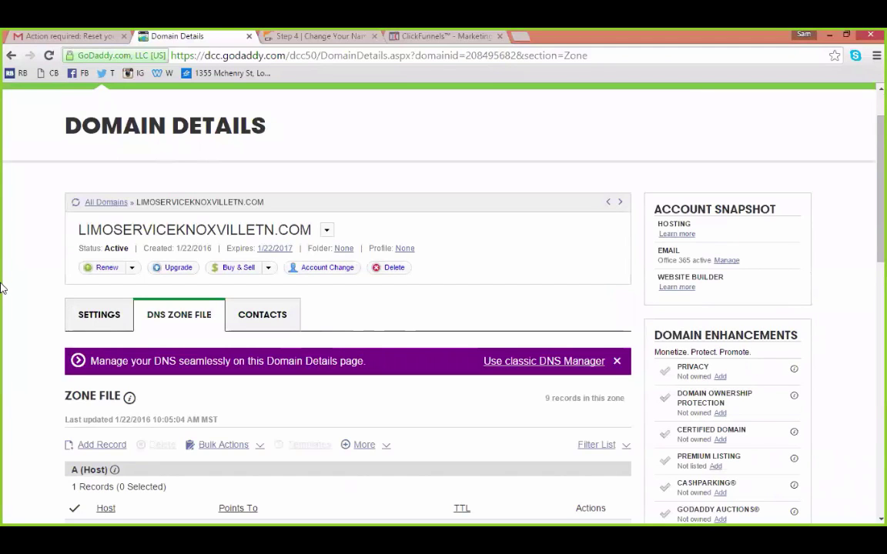
left_click(90, 314)
scroll(17, 318, "down", 1)
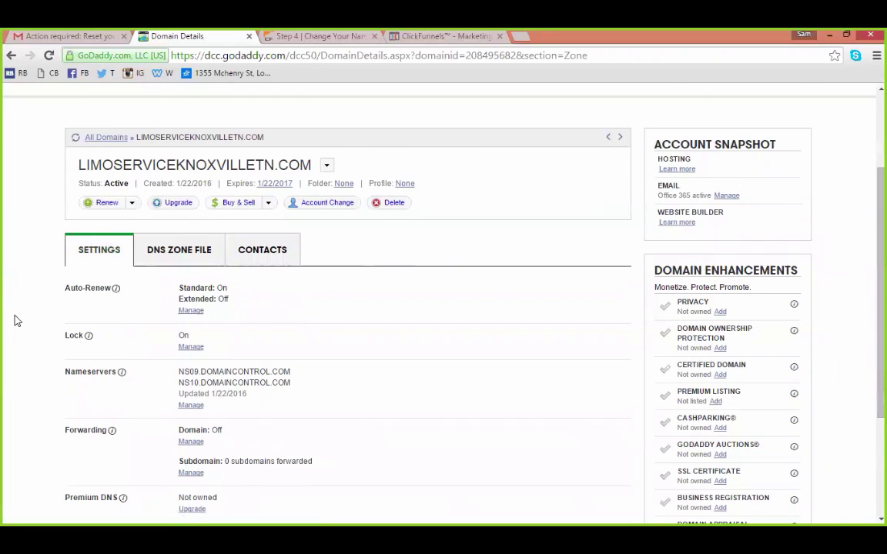
scroll(17, 319, "down", 1)
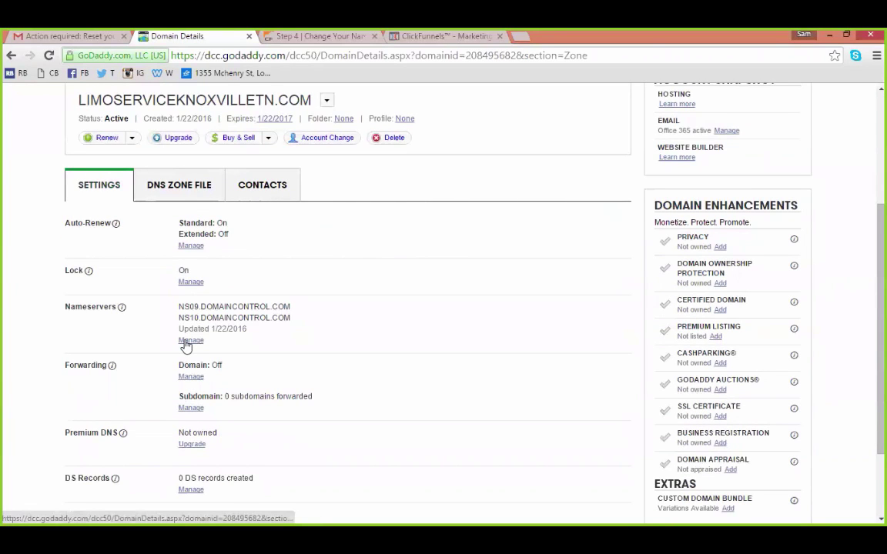
Set the domain's nameserver setup type to Custom and start entering custom nameservers.
left_click(186, 341)
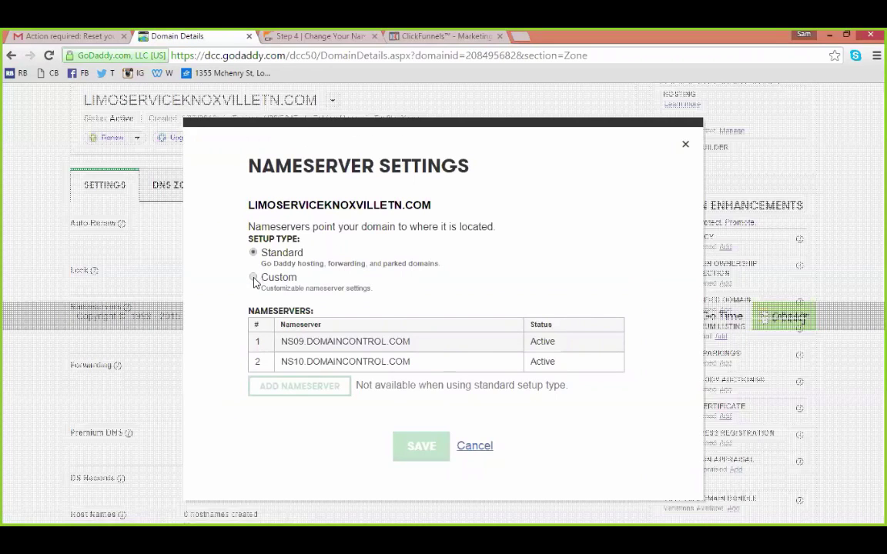
left_click(253, 278)
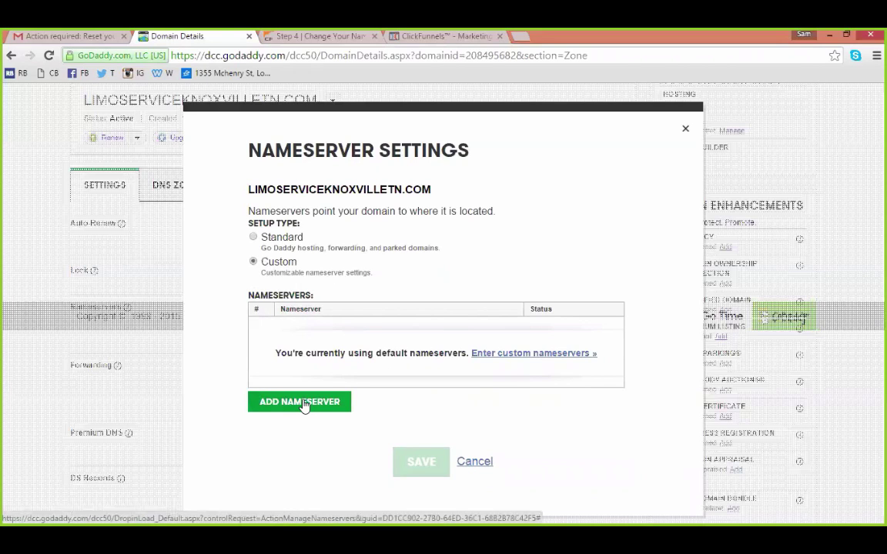
left_click(531, 354)
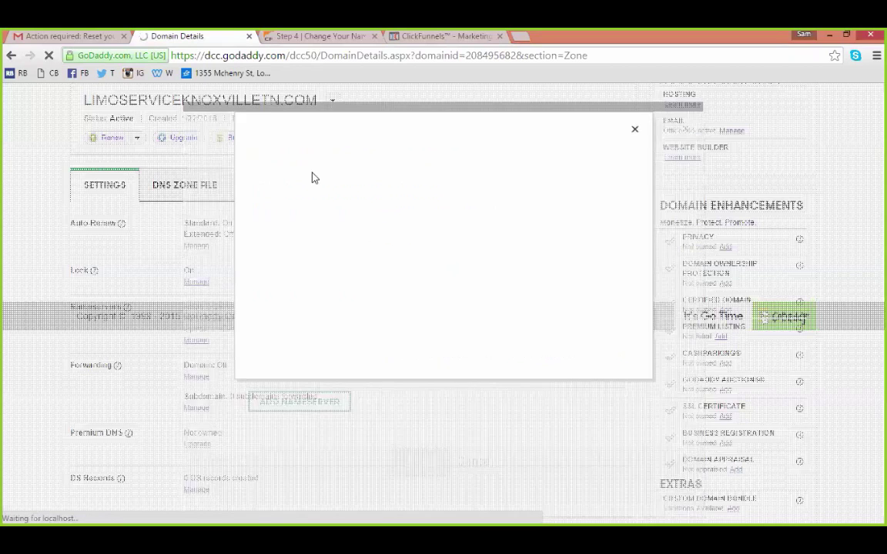
Copy jamie.ns.cloudflare.com from the CloudFlare setup page into GoDaddy's first custom nameserver field.
left_click(312, 39)
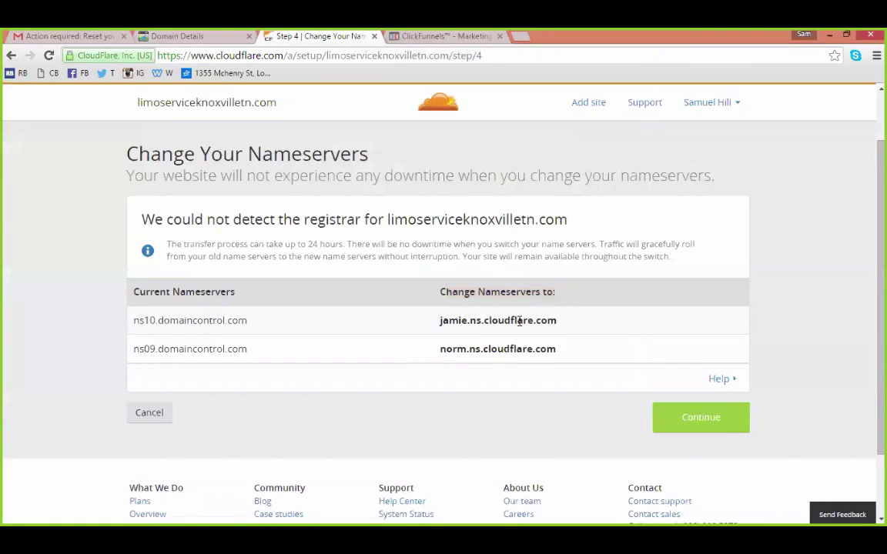
left_click_drag(566, 324, 440, 321)
key("ctrl+c")
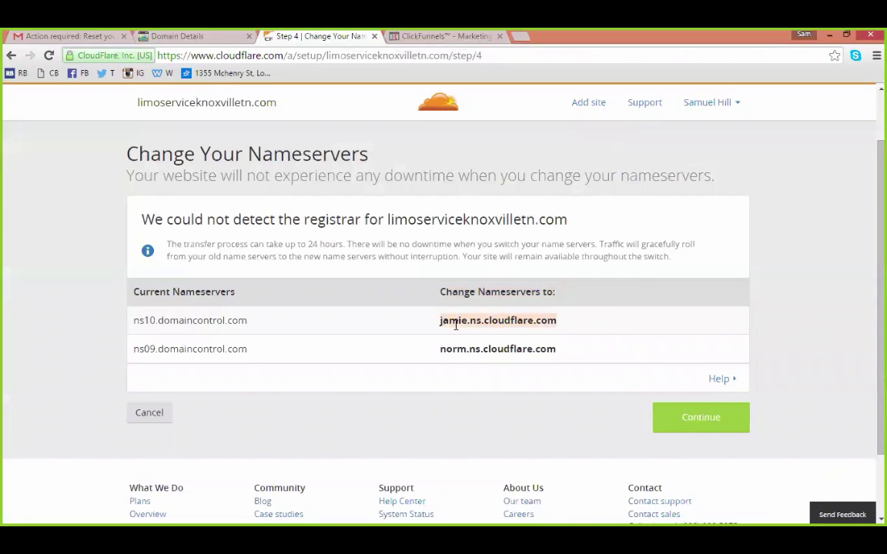
left_click(192, 36)
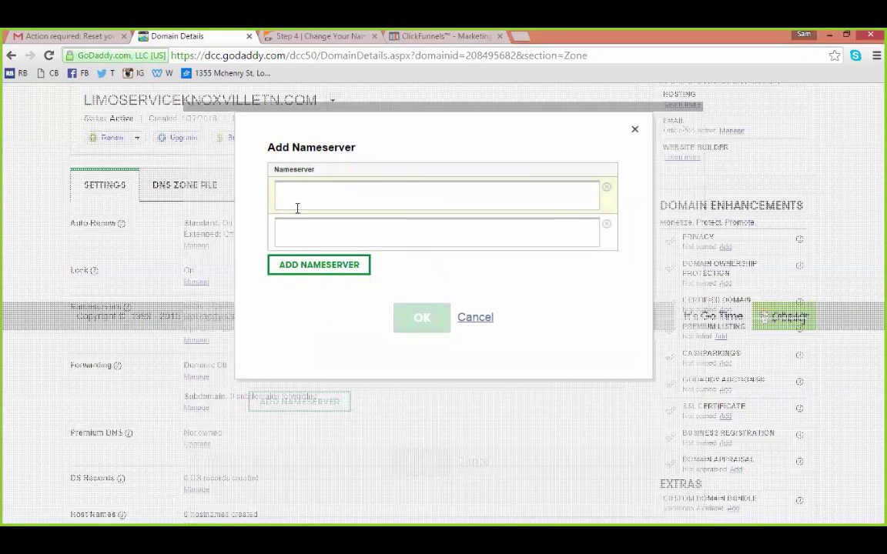
key("ctrl+v")
Copy norm.ns.cloudflare.com from CloudFlare into GoDaddy's second custom nameserver field and accept both nameservers.
left_click(312, 36)
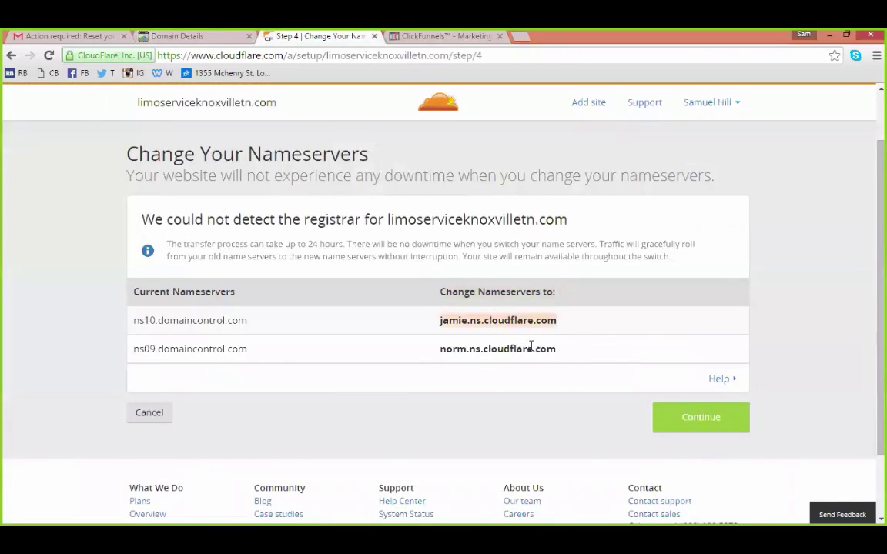
left_click_drag(552, 350, 439, 349)
key("ctrl+c")
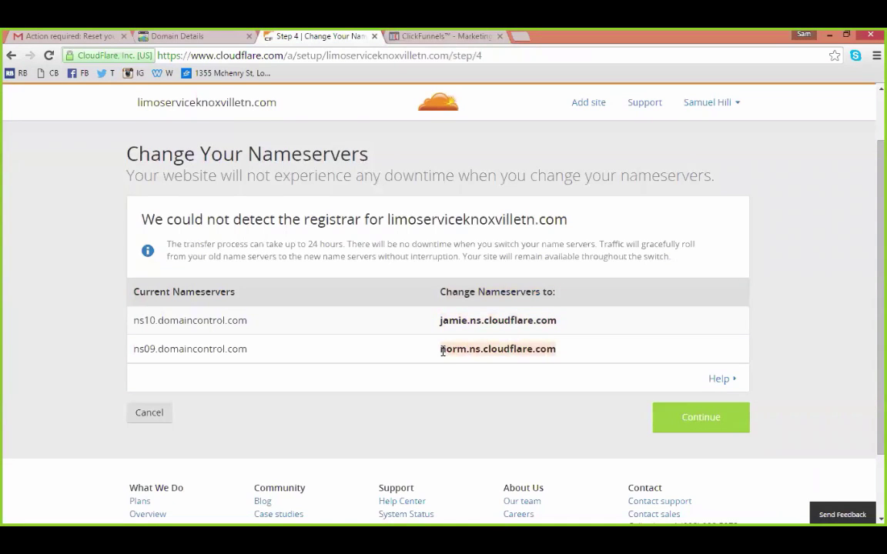
left_click(191, 36)
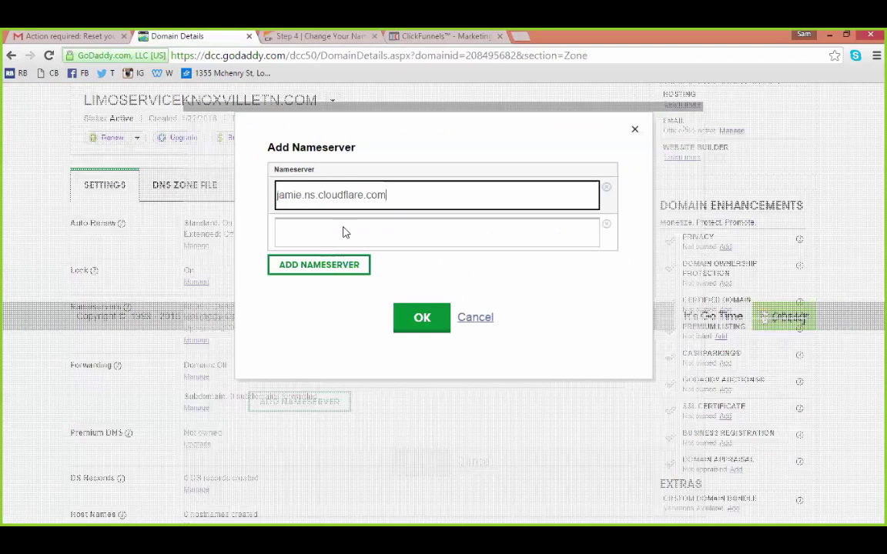
left_click(343, 238)
key("ctrl+v")
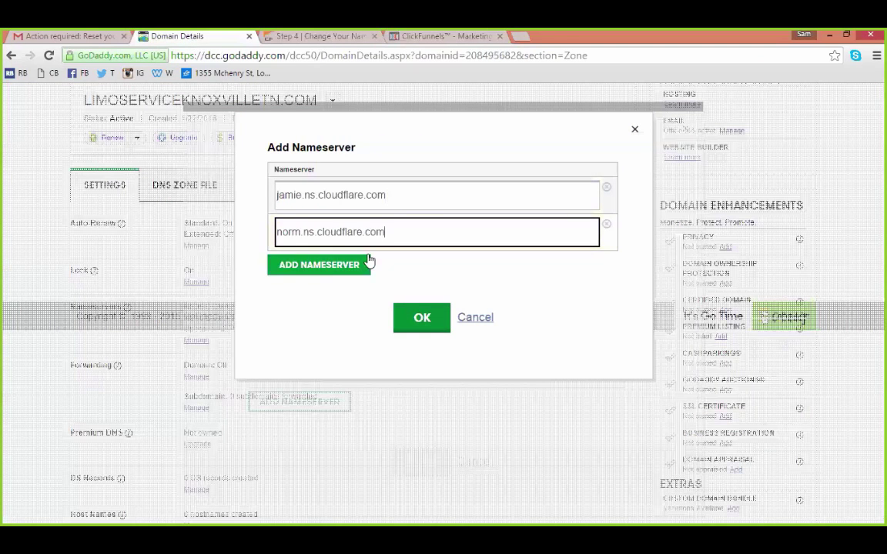
left_click(422, 324)
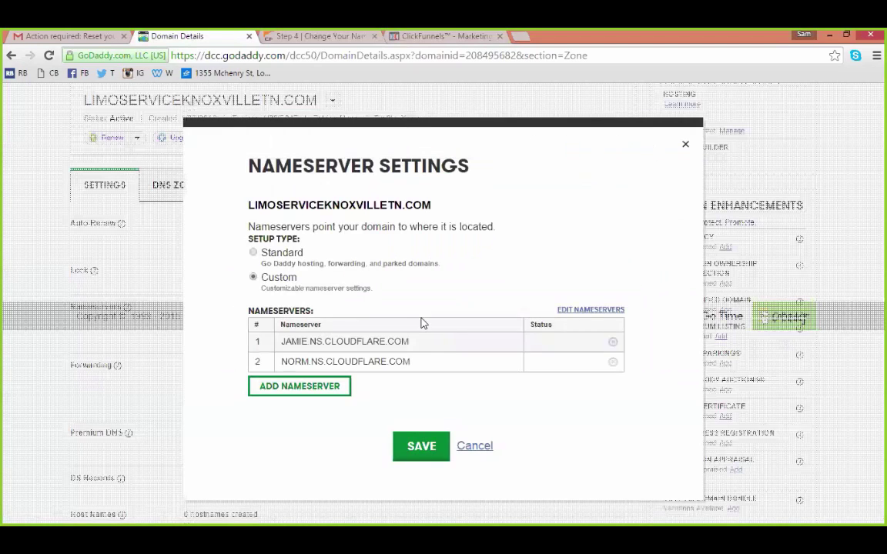
Save the custom nameservers for limoserviceknoxvilletn.com in GoDaddy, and continue past the Change Your Nameservers step in CloudFlare.
left_click(430, 451)
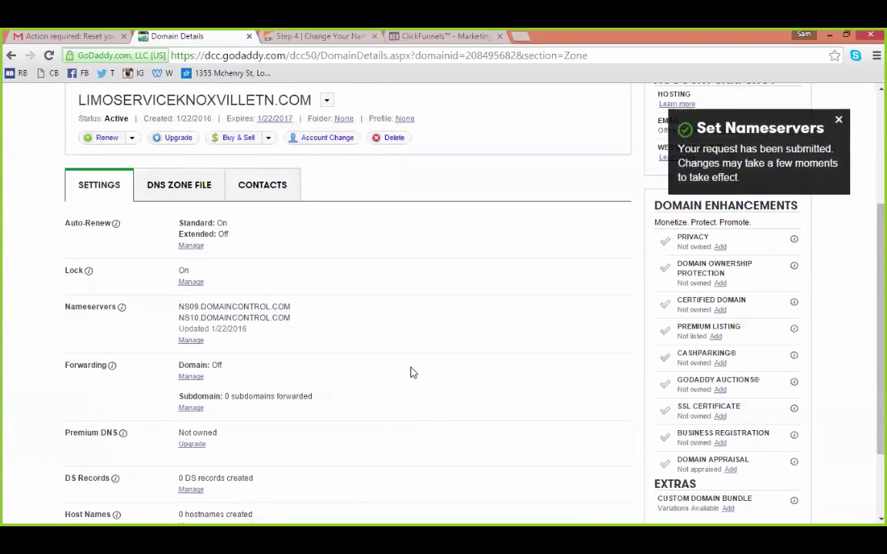
scroll(410, 373, "down", 1)
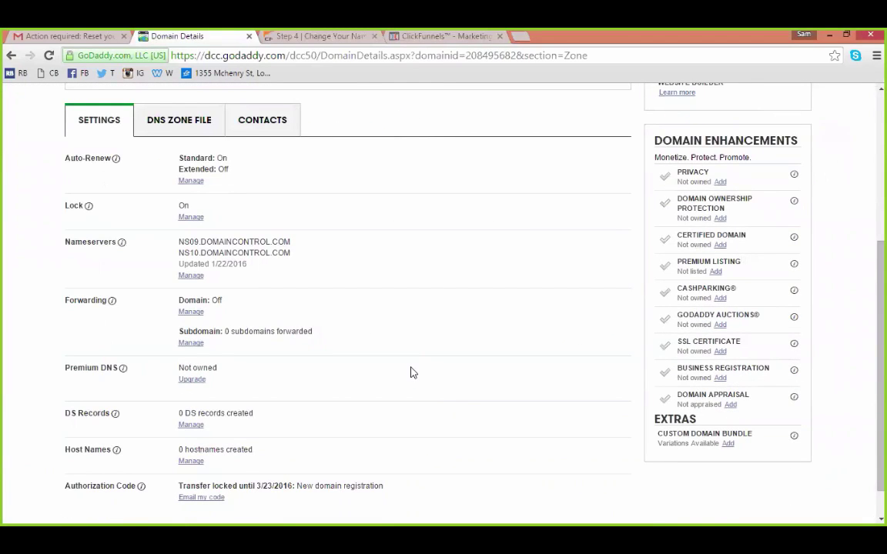
left_click(346, 33)
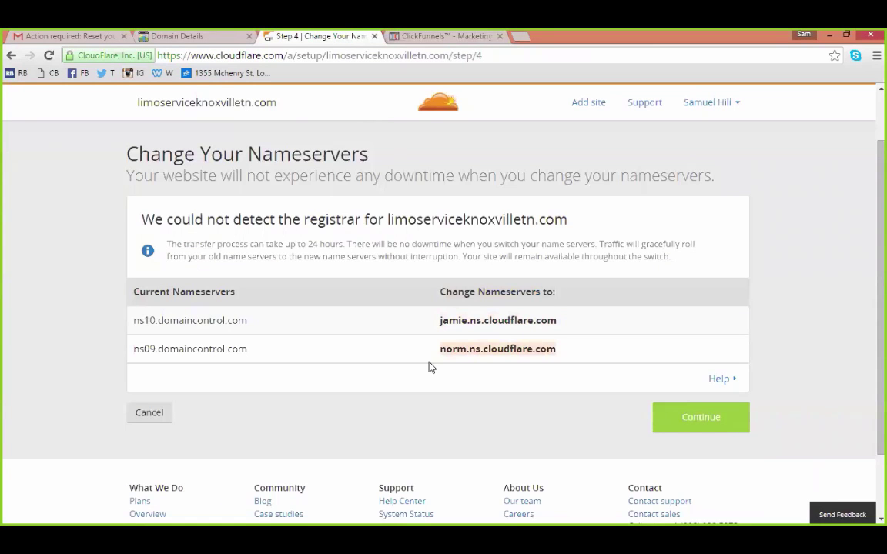
left_click(673, 418)
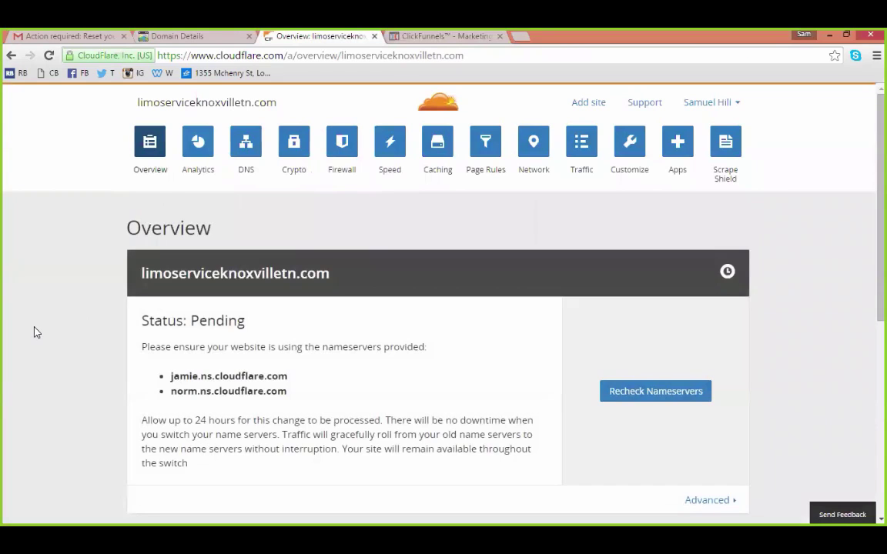
left_click(485, 146)
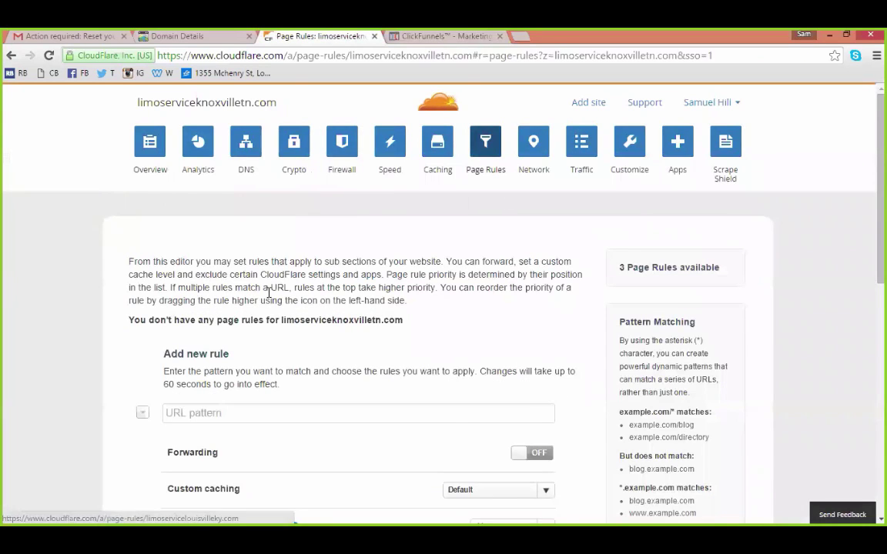
scroll(269, 297, "down", 1)
scroll(269, 295, "down", 1)
scroll(270, 295, "down", 1)
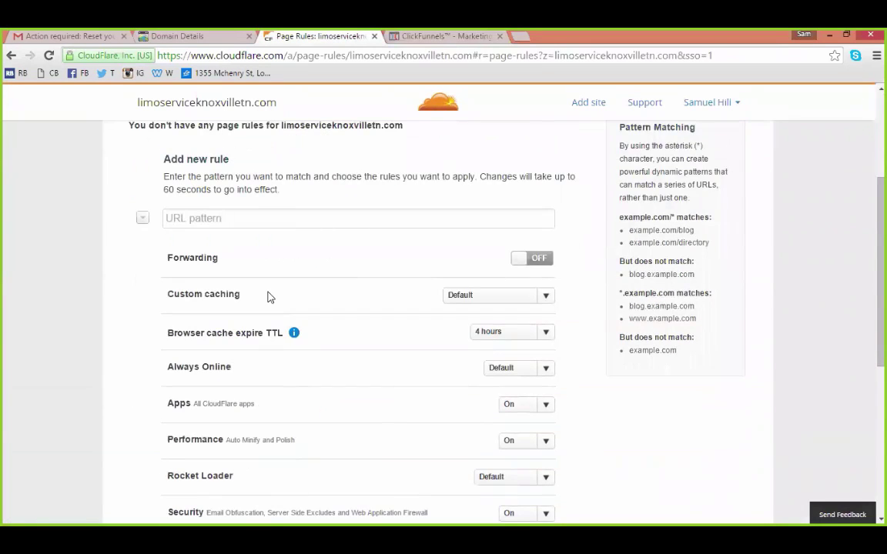
scroll(277, 298, "up", 2)
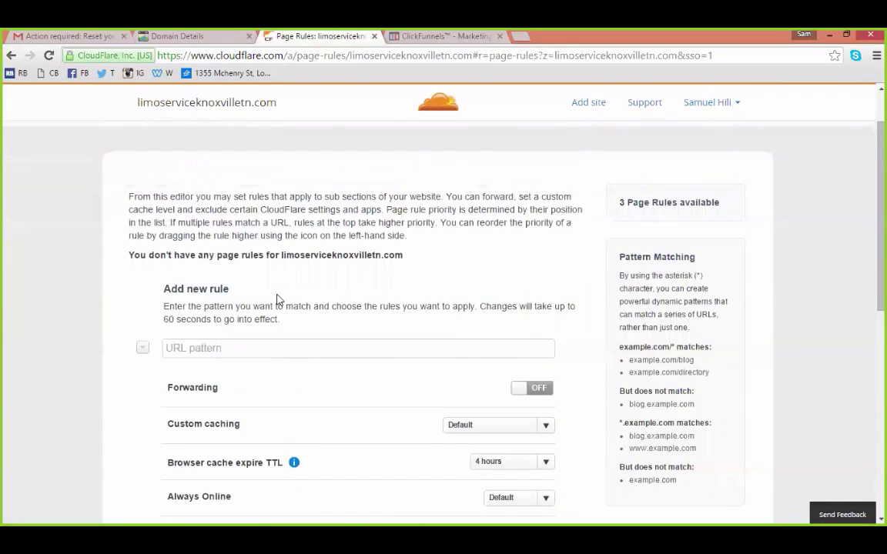
scroll(279, 299, "down", 1)
left_click(279, 285)
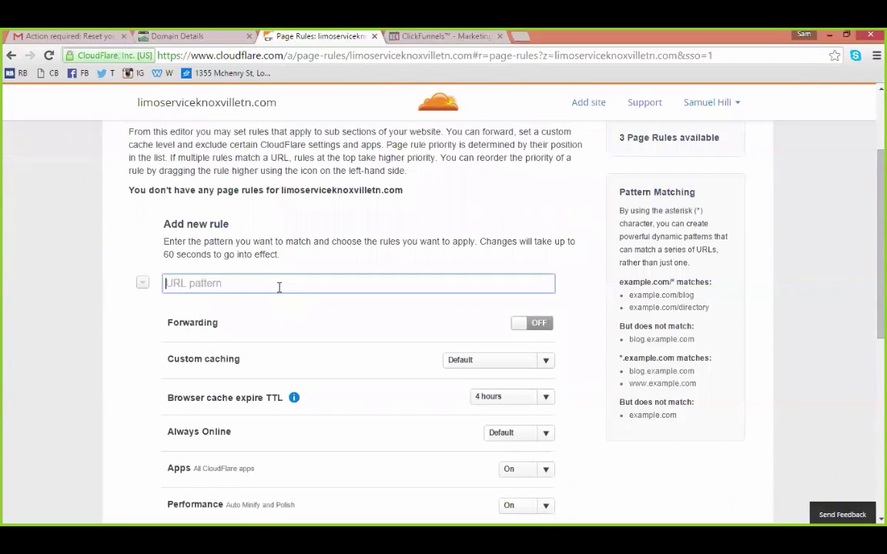
type("www.limoservice")
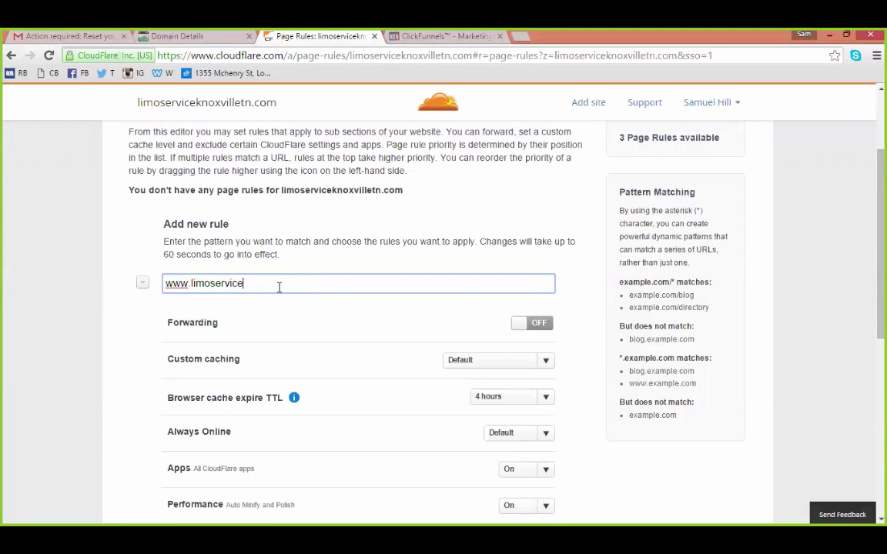
type("knoxvilletn.com/*")
left_click(520, 328)
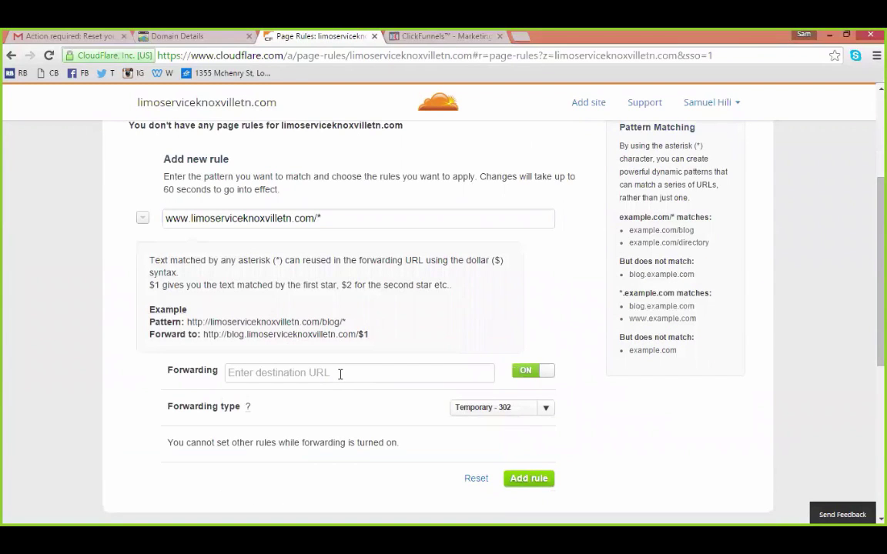
left_click(340, 374)
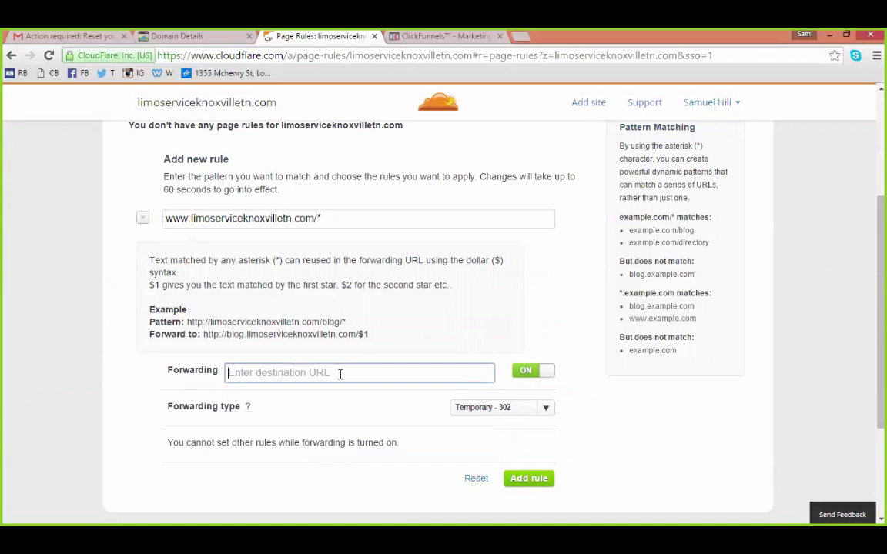
type("http")
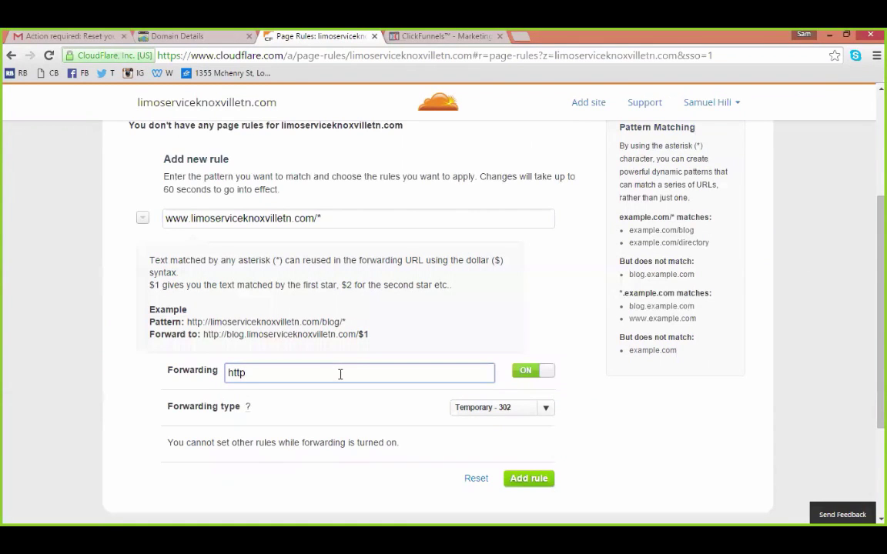
type("s://limoservice")
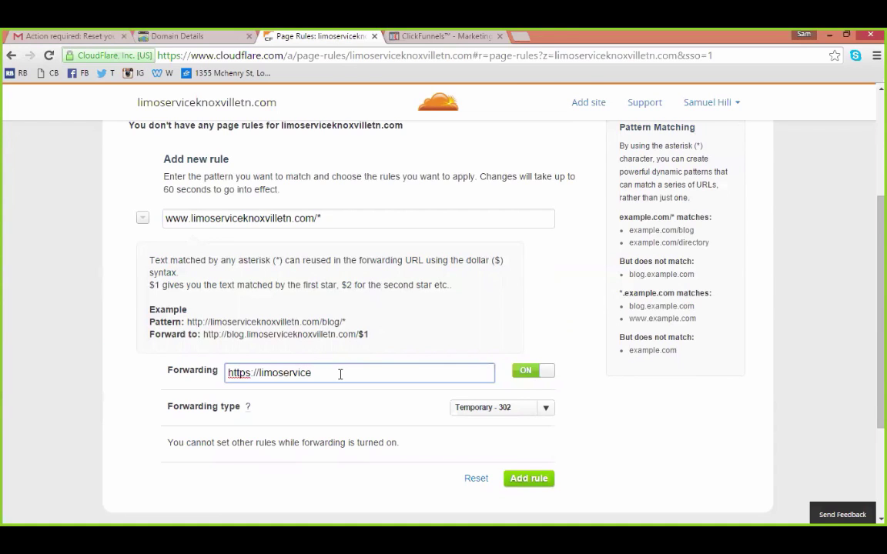
type("knoxvilletn.com/")
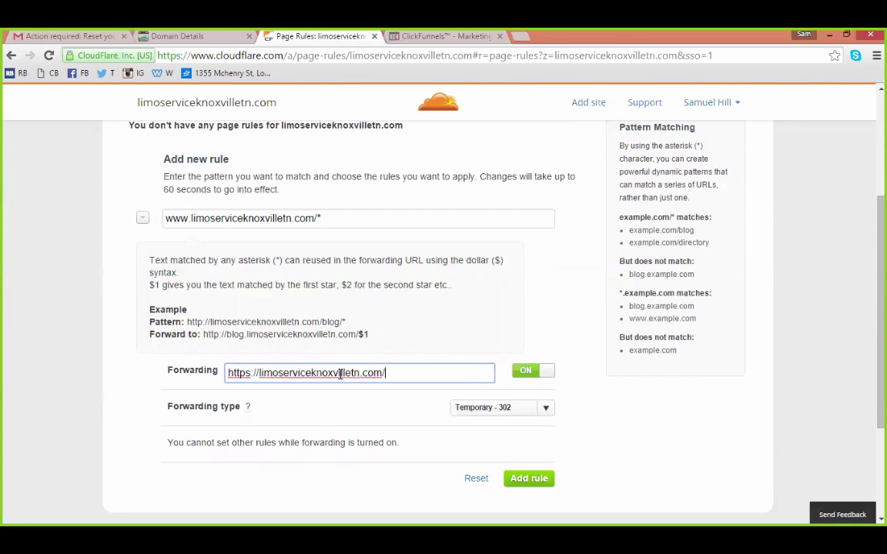
type("$1")
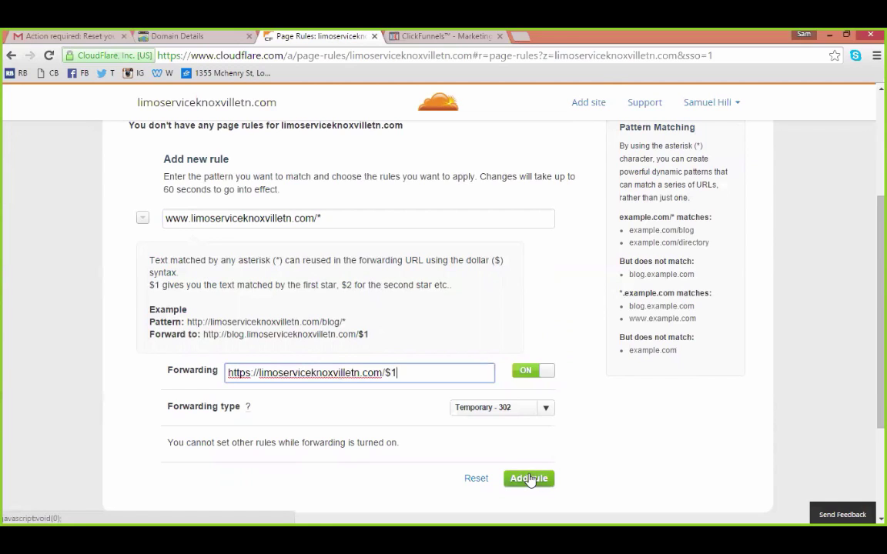
Set the forwarding type to Permanent - 301 and add the page rule.
left_click(542, 408)
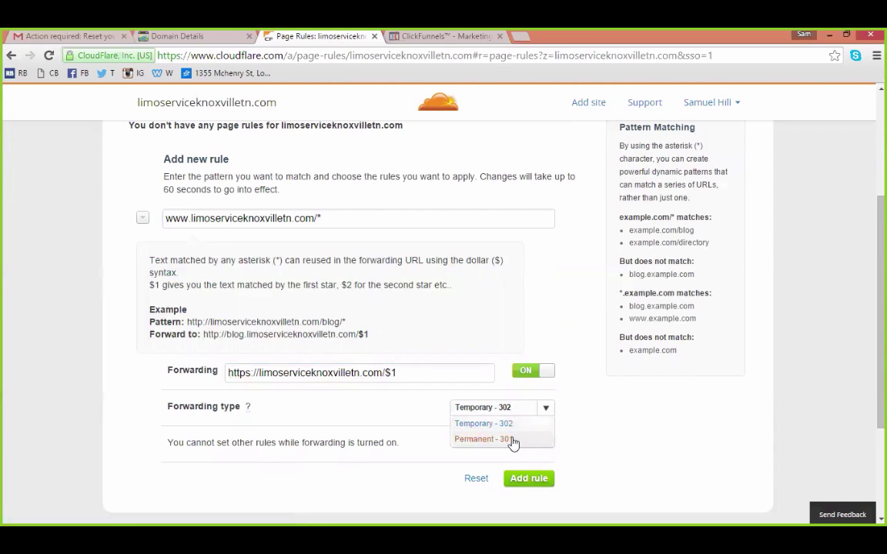
left_click(508, 440)
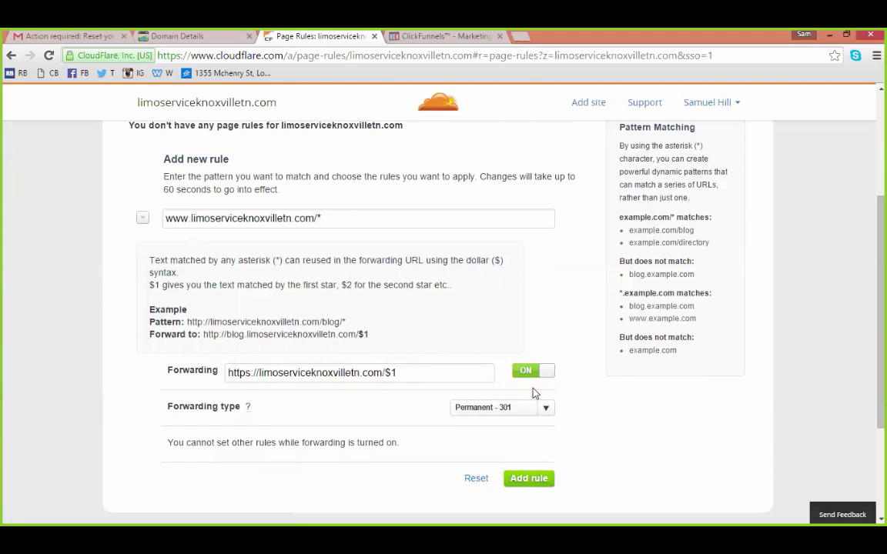
left_click(529, 479)
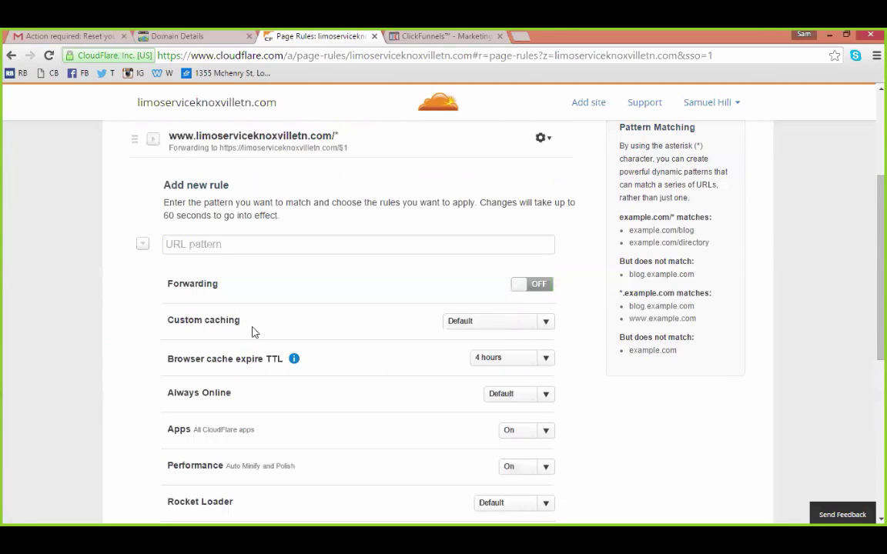
Look over the added page rule and open the domain's Crypto settings to check its SSL mode.
scroll(254, 331, "down", 5)
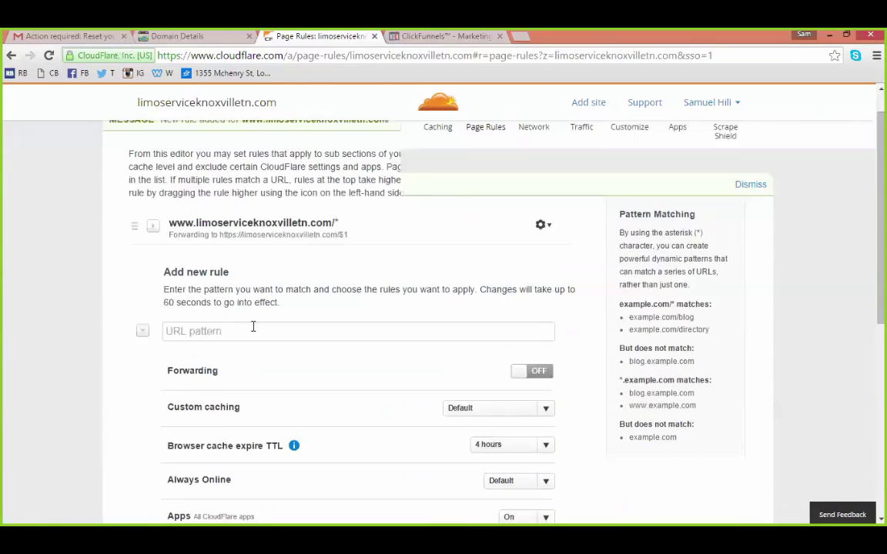
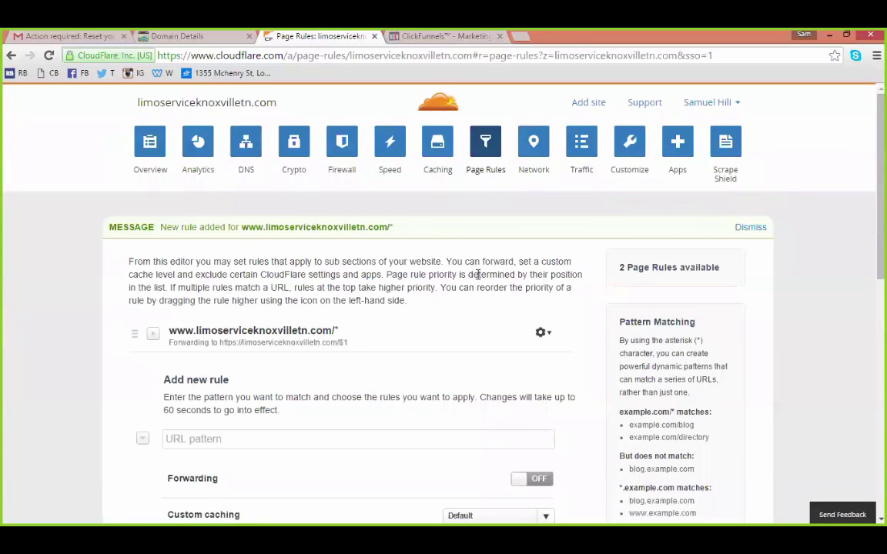
left_click(299, 149)
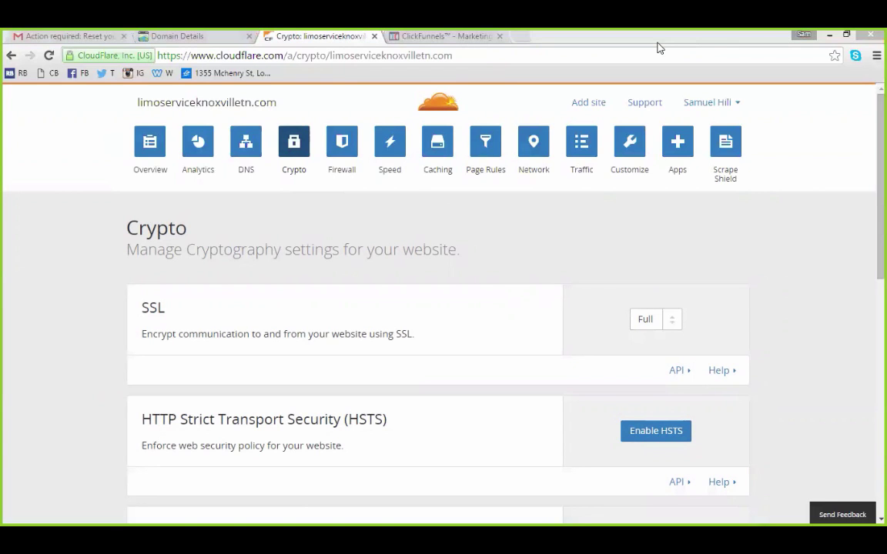
Switch to ClickFunnels and open the custom domains management in the account settings.
left_click(354, 37)
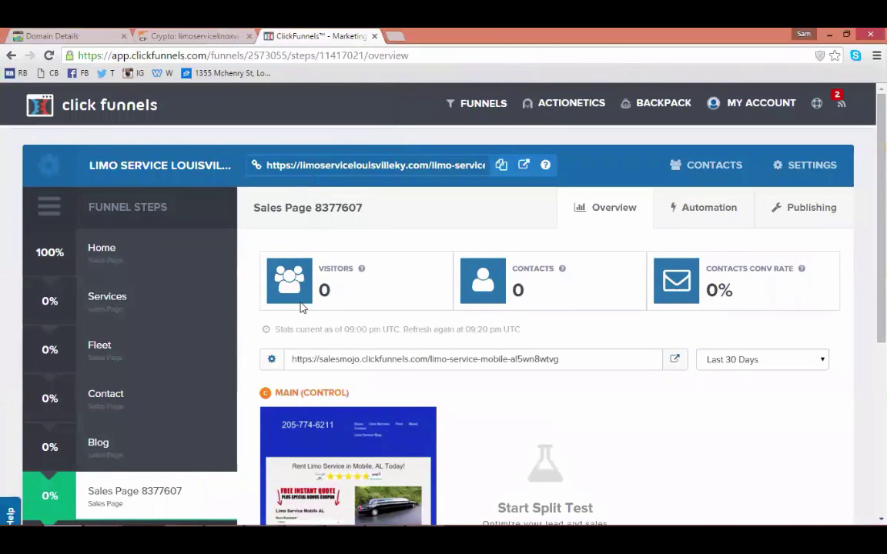
mouse_move(488, 113)
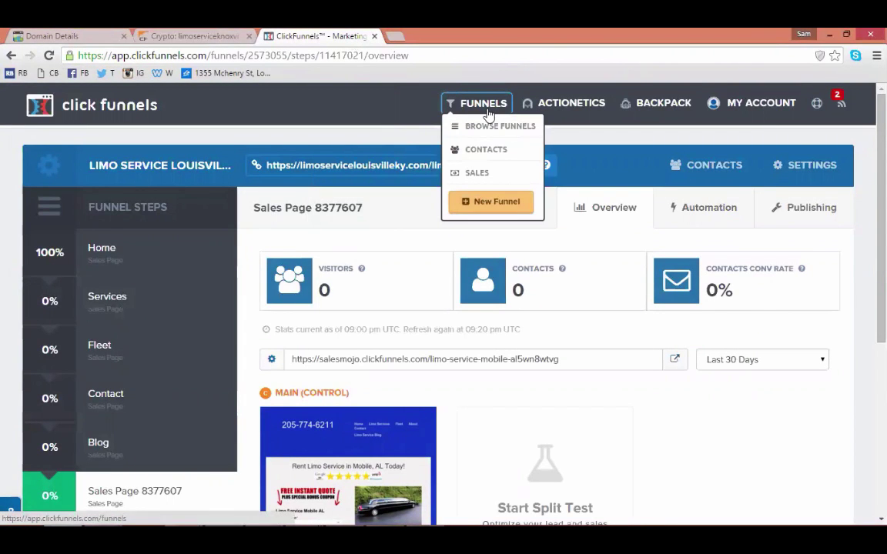
mouse_move(735, 113)
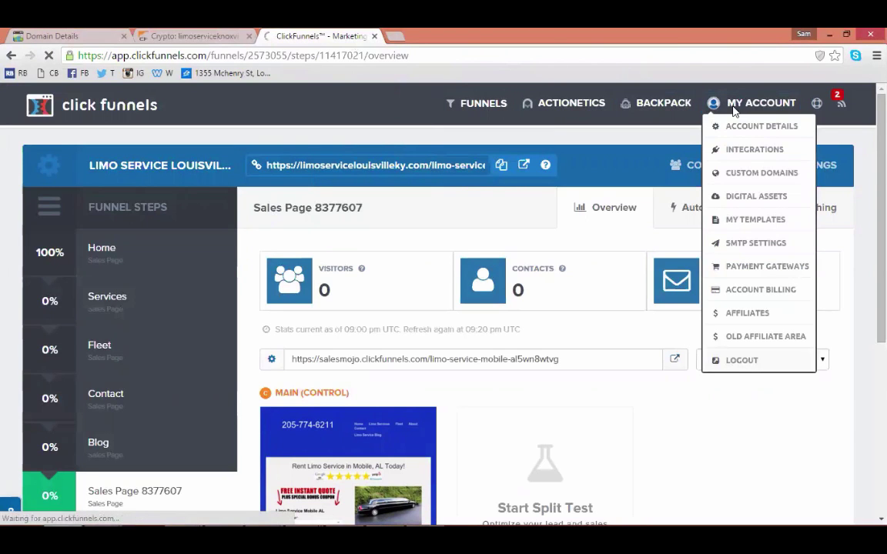
left_click(734, 108)
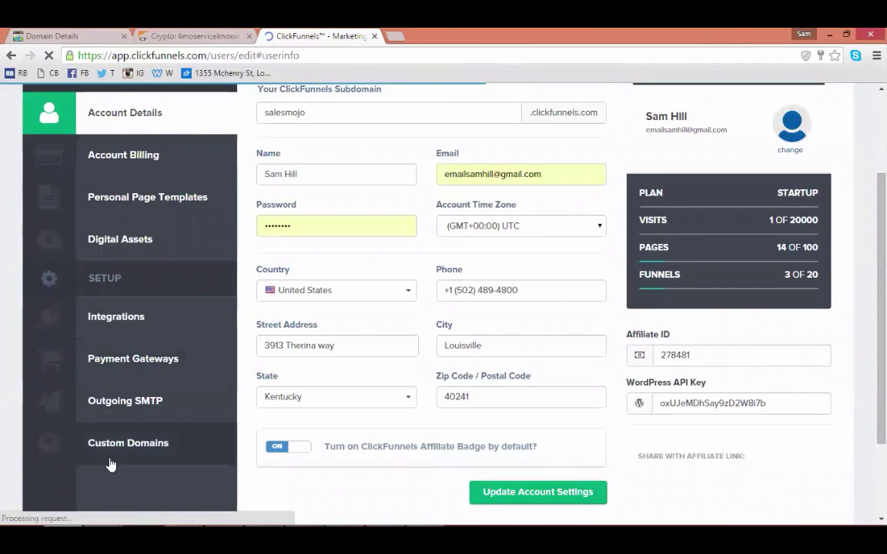
left_click(117, 454)
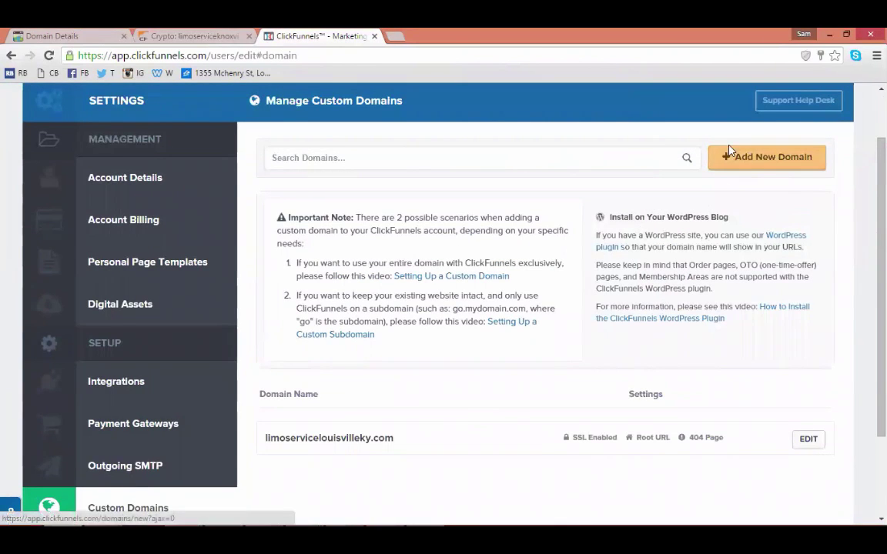
Start adding a new custom domain and enter limoserviceknoxvilletn.com as its name.
left_click(739, 160)
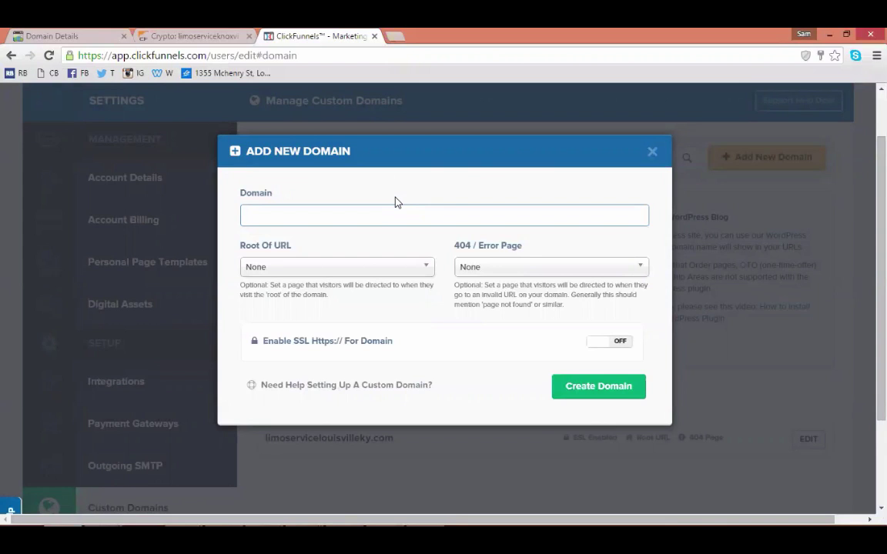
type("limos")
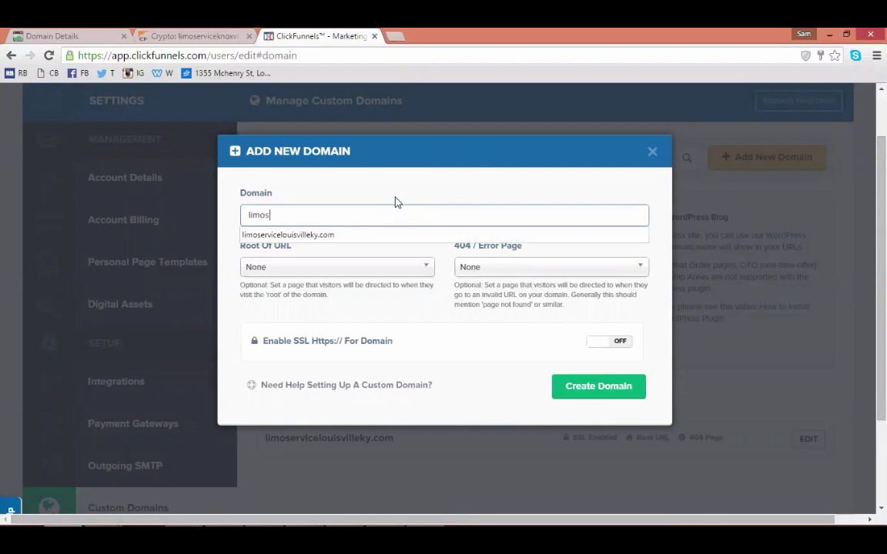
type("erviceknox")
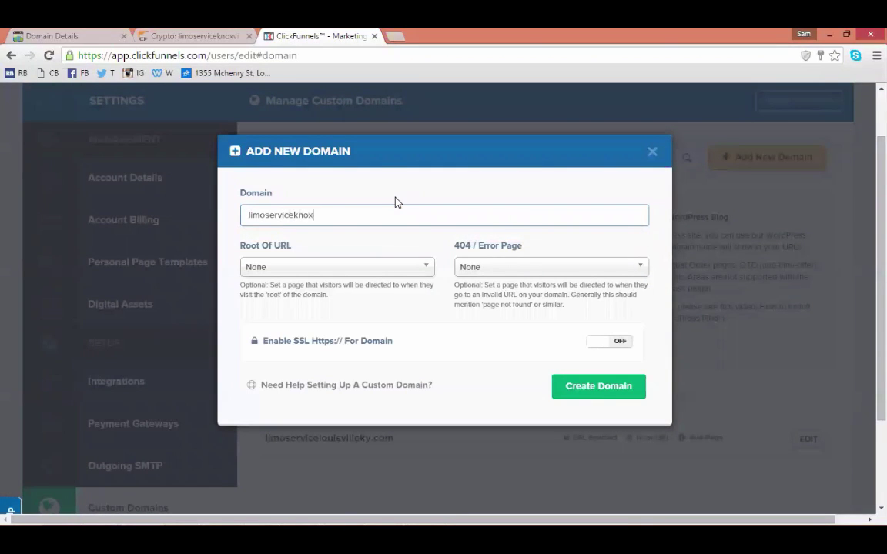
type("villetn.com")
Choose the first Sales Page 8391198 under Limo Service Knoxville TN as the domain's root page and the second as its 404 / error page.
left_click(360, 273)
left_click(360, 273)
left_click(360, 273)
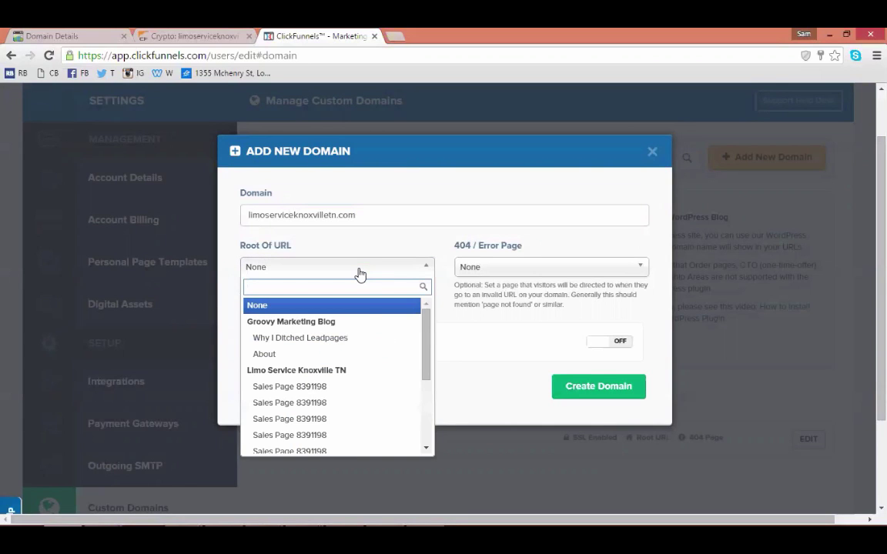
left_click(284, 389)
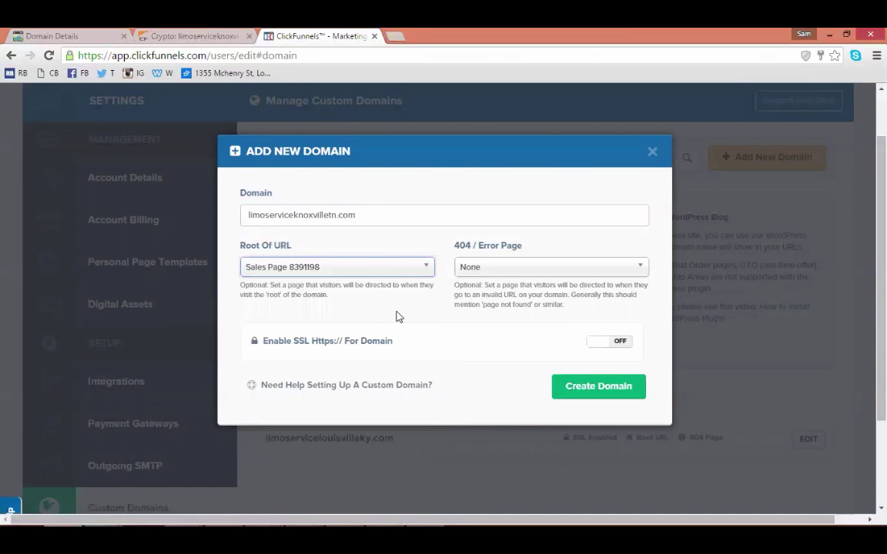
left_click(476, 271)
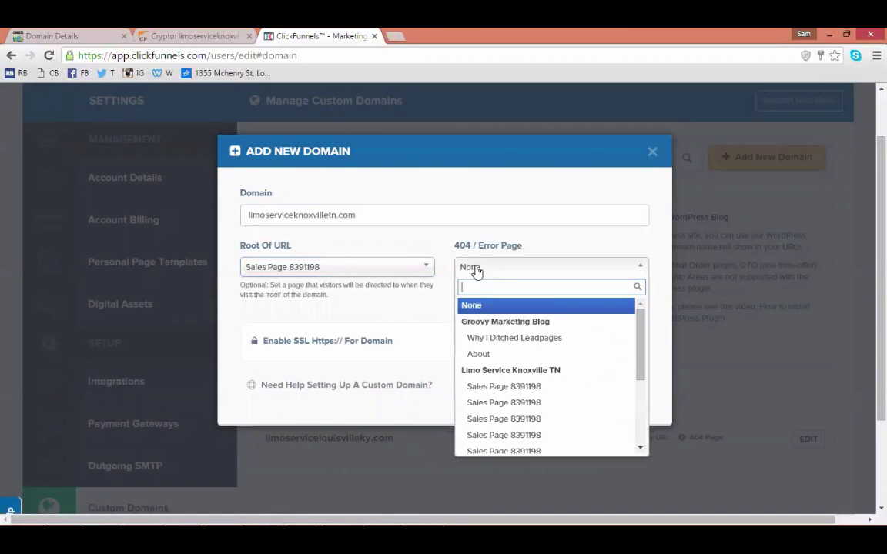
left_click(504, 404)
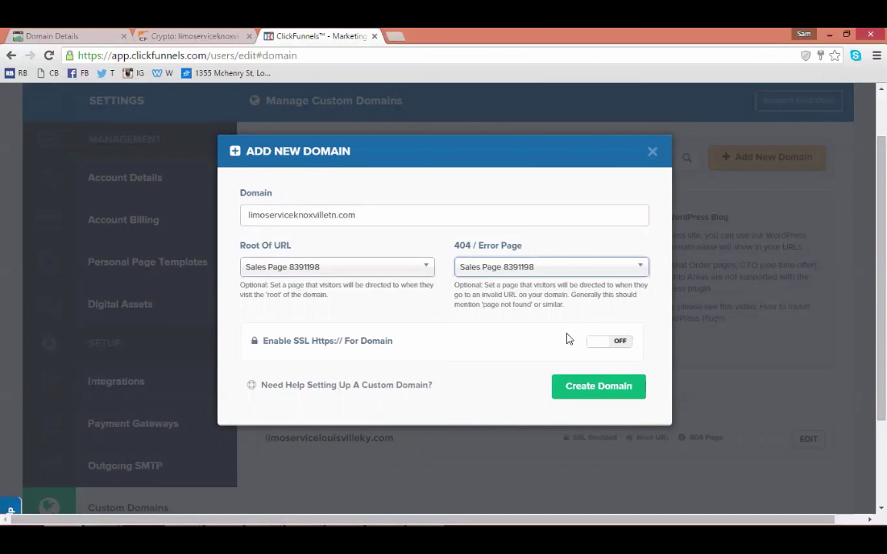
left_click(600, 346)
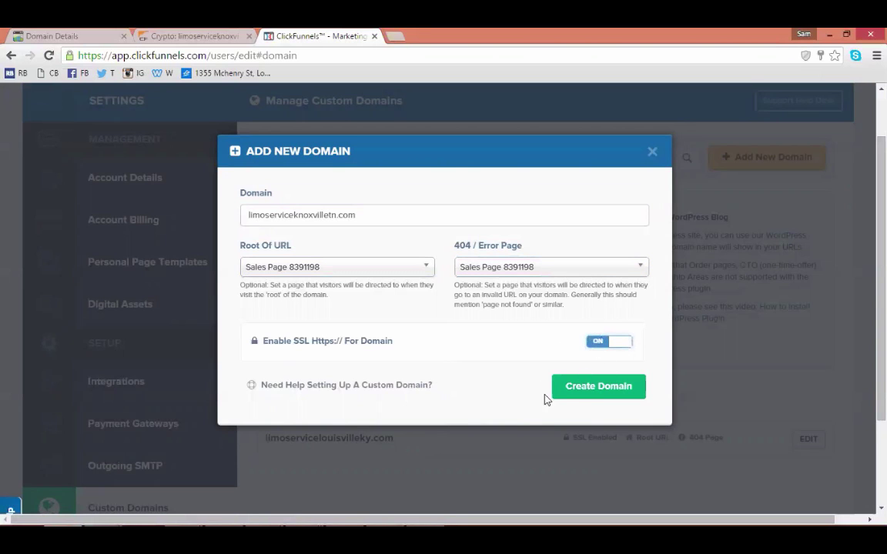
left_click(582, 392)
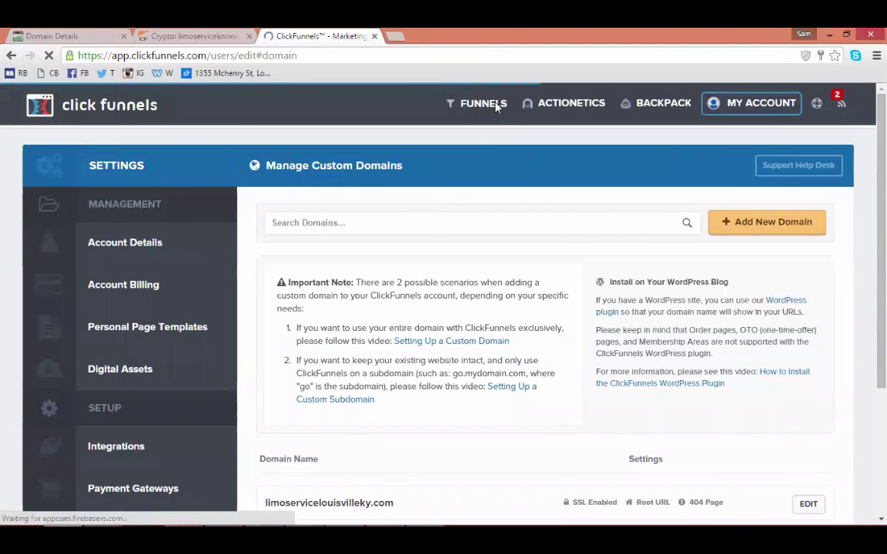
Open the settings of the Limo Service Knoxville TN funnel from the funnel list.
mouse_move(497, 107)
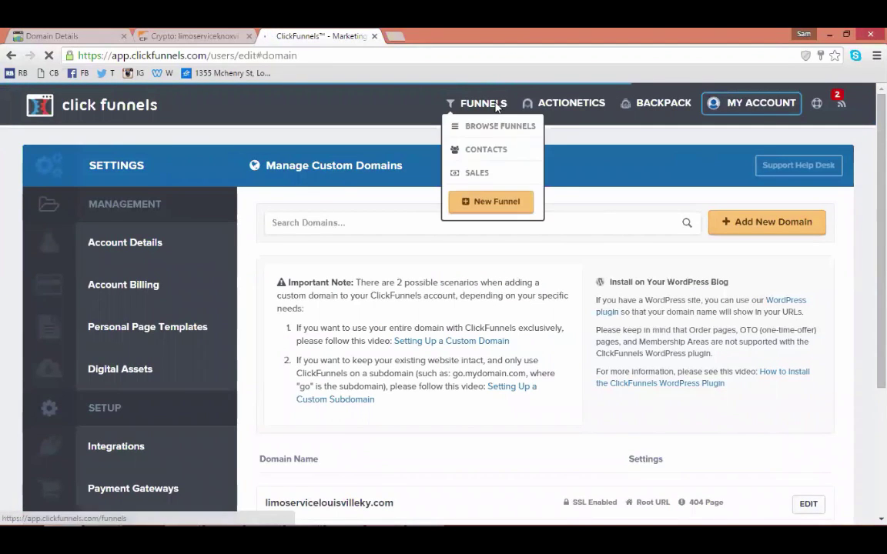
left_click(491, 129)
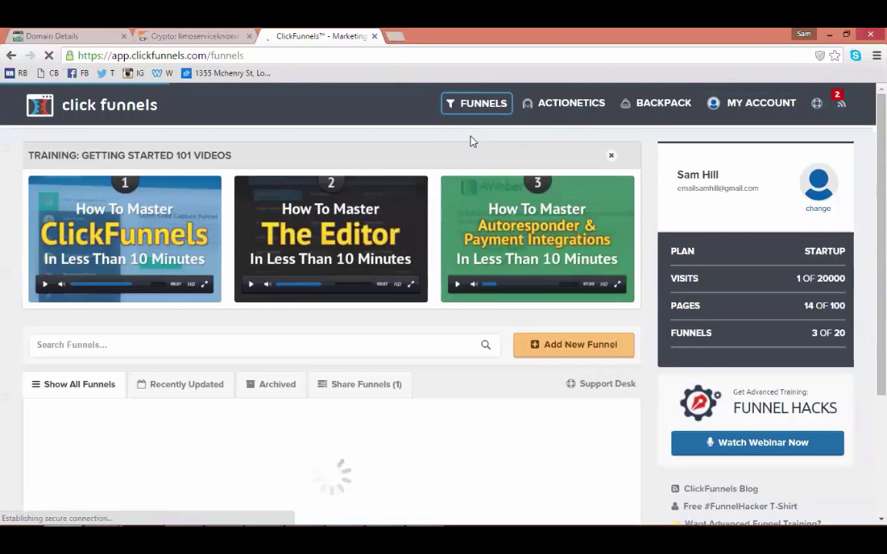
scroll(378, 208, "down", 1)
scroll(373, 218, "down", 1)
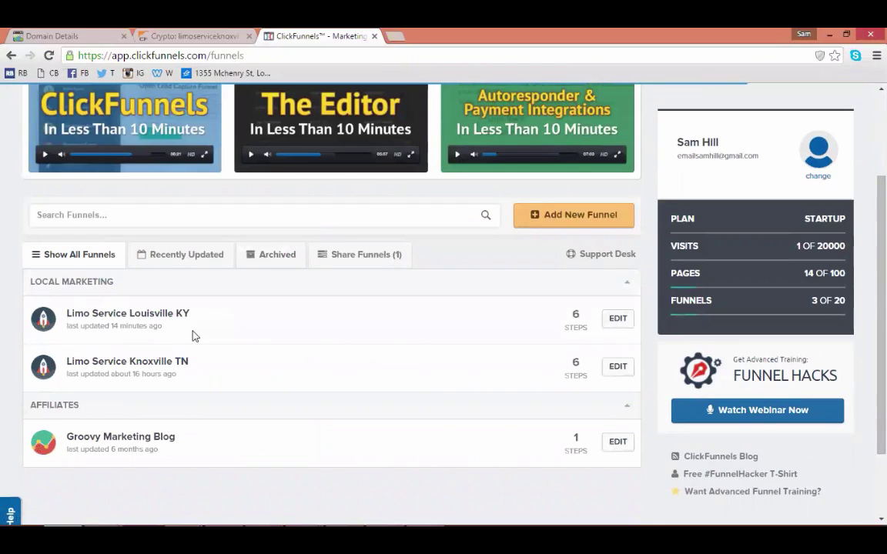
left_click(176, 368)
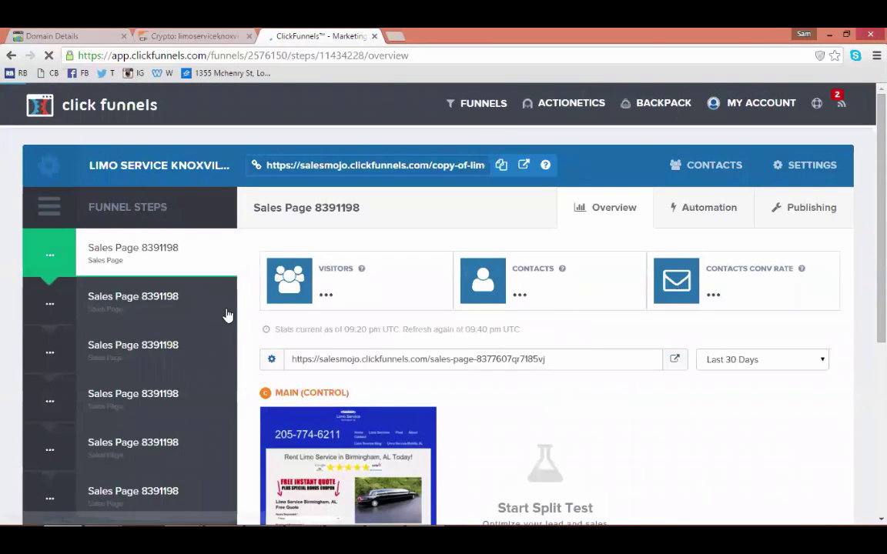
mouse_move(231, 301)
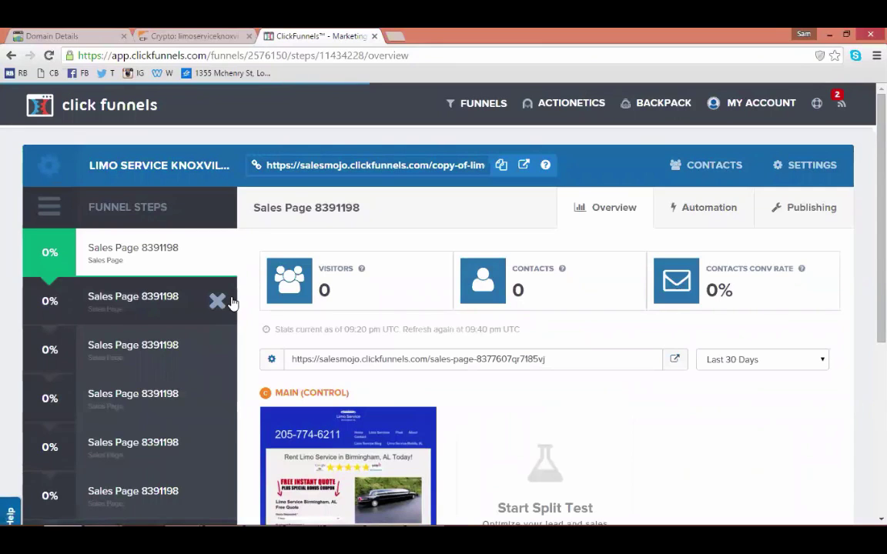
left_click(775, 175)
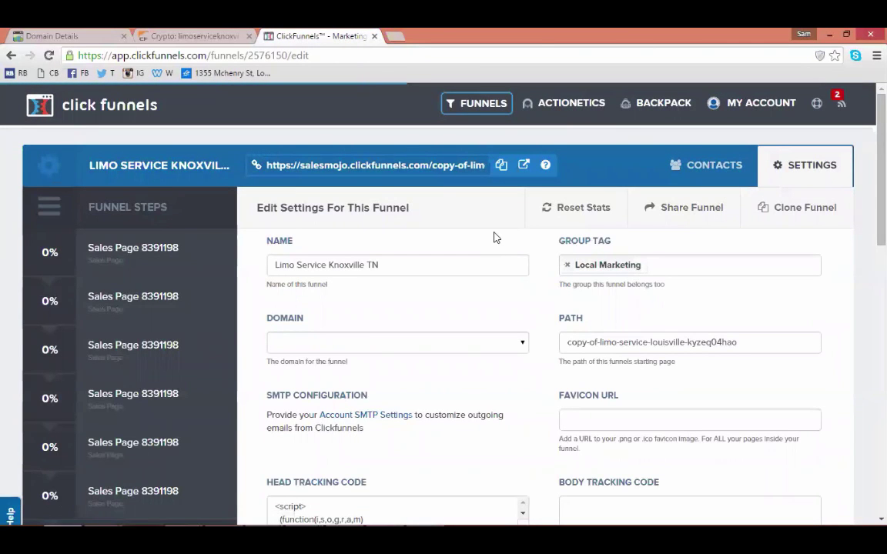
Set the funnel's domain to limoserviceknoxvilletn.com and clear its path.
scroll(495, 237, "down", 1)
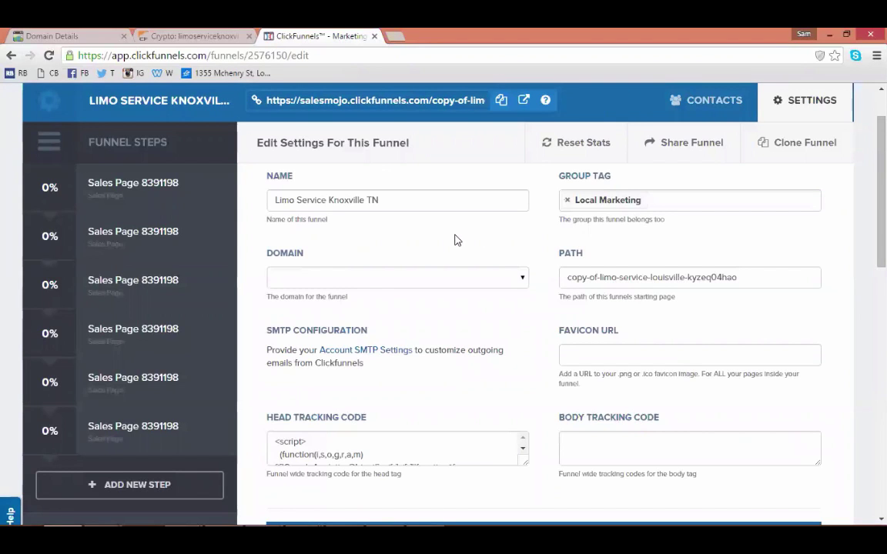
left_click(457, 275)
left_click(455, 318)
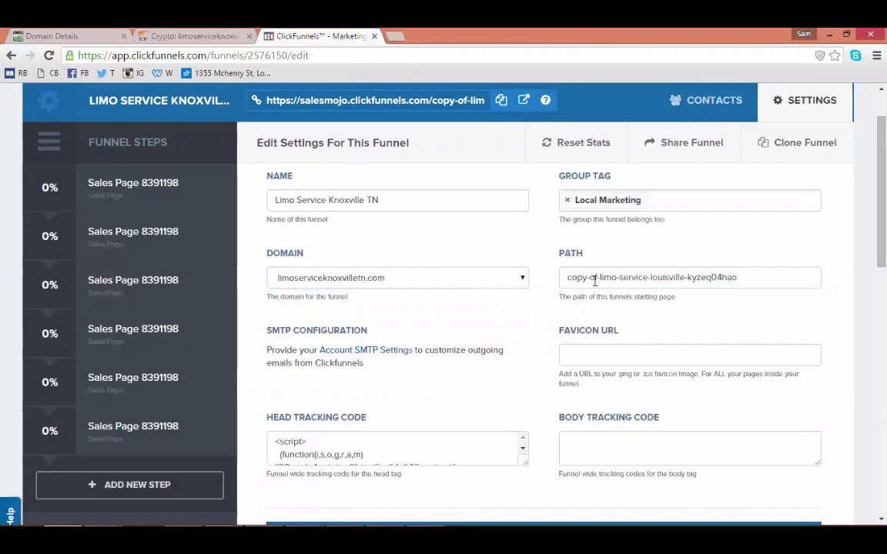
left_click_drag(768, 277, 493, 271)
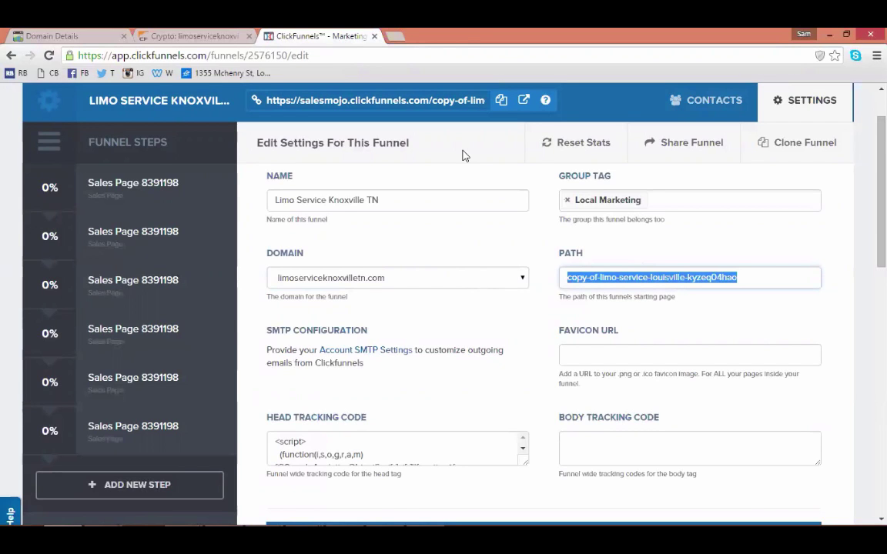
key("BackSpace")
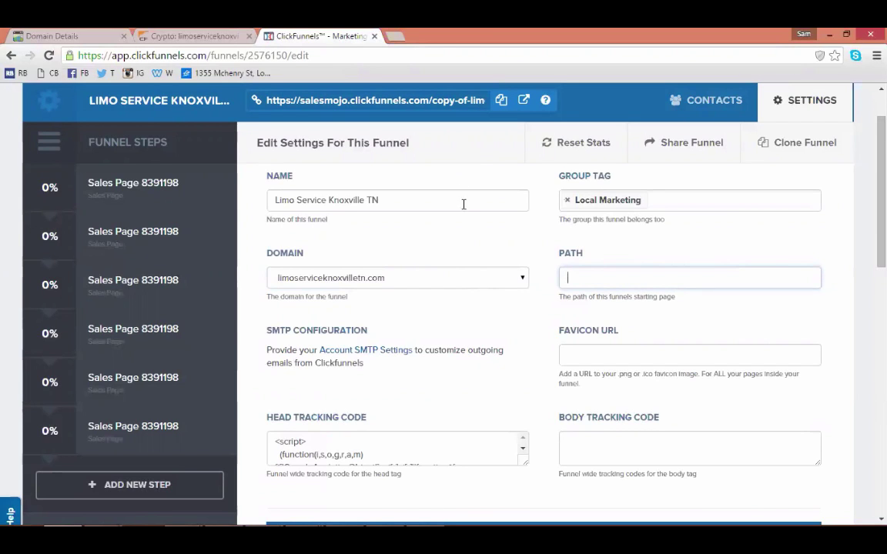
Delete the funnel's entire head tracking code and save the updated funnel settings.
scroll(466, 210, "down", 1)
scroll(524, 387, "down", 5)
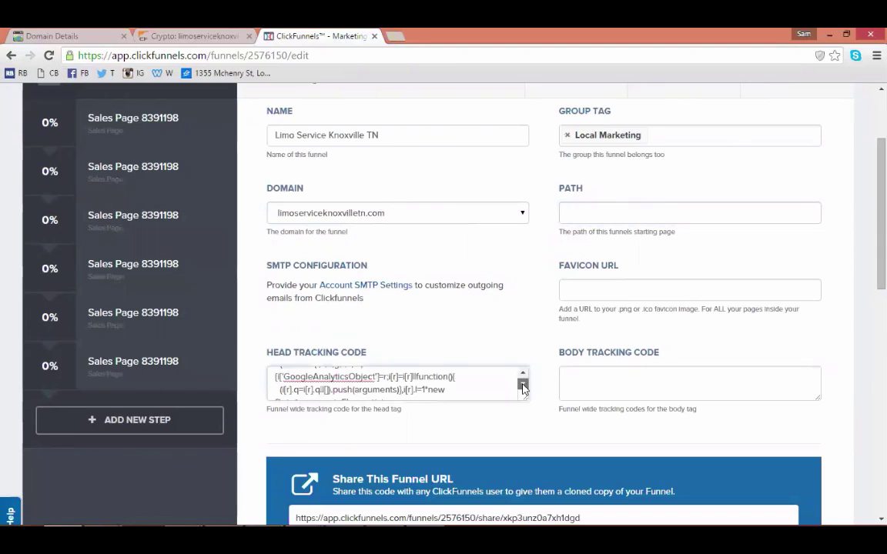
key("ctrl+a")
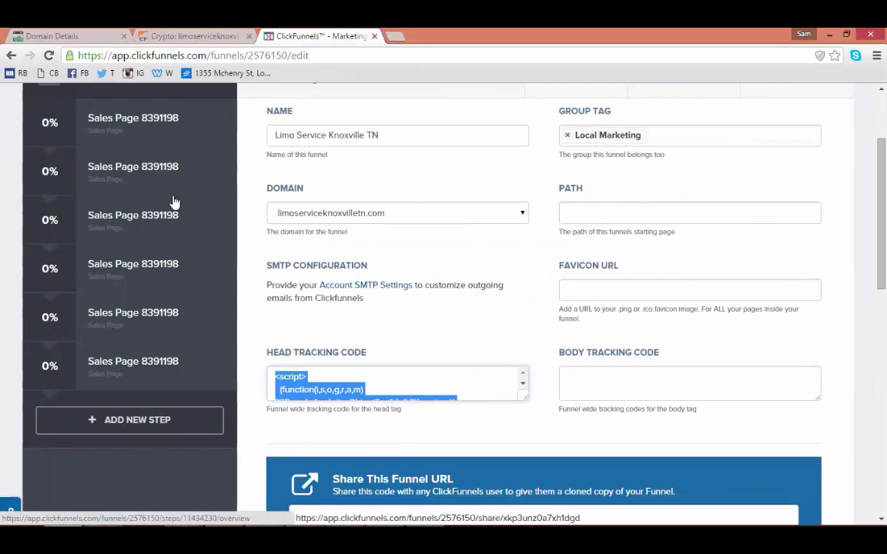
key("BackSpace")
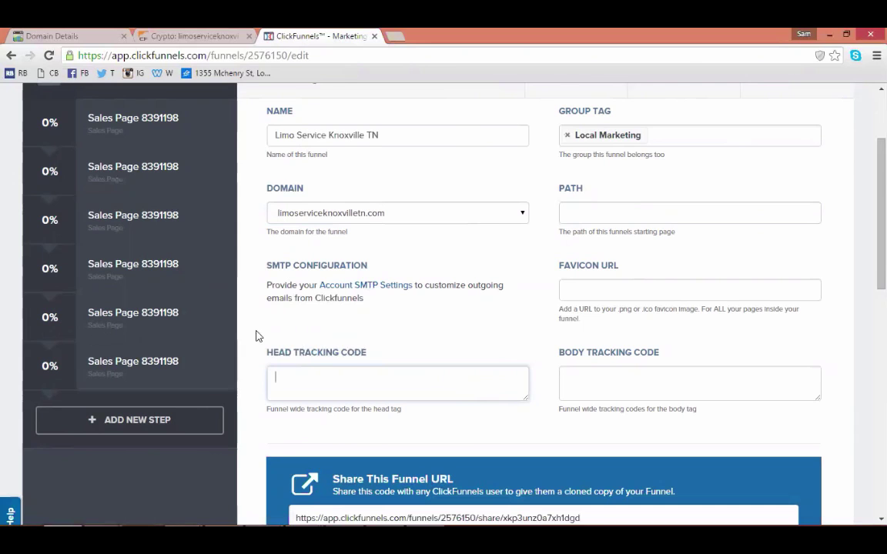
scroll(612, 390, "down", 4)
scroll(503, 396, "down", 4)
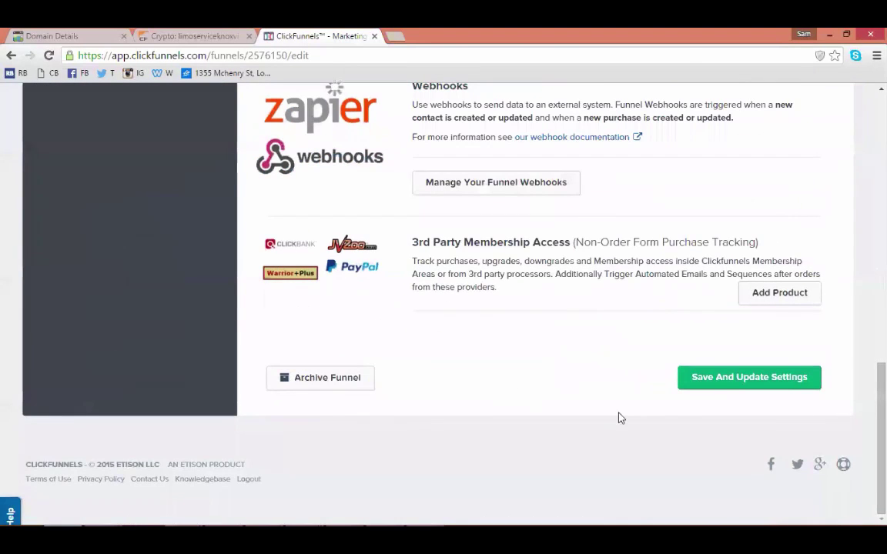
left_click(751, 386)
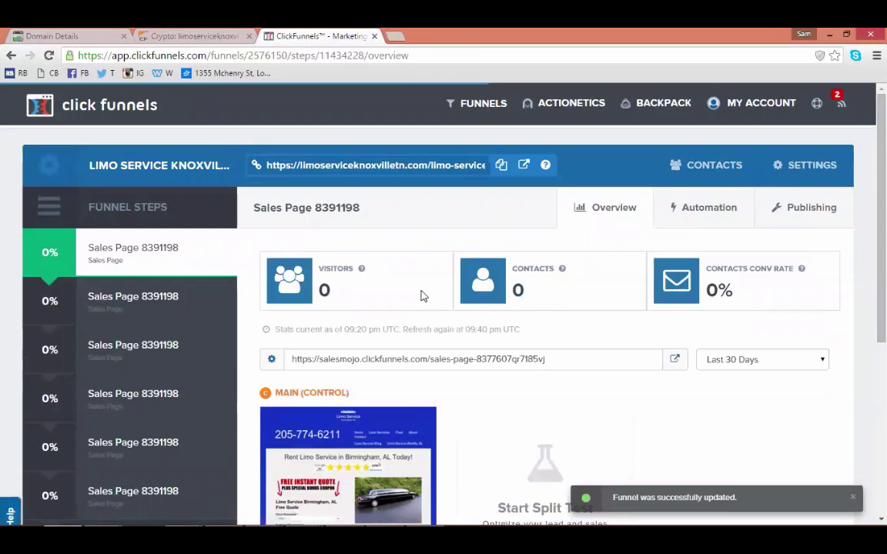
Update the first funnel step's publishing settings with the name Home, domain limoserviceknoxvilletn.com and path Home.
left_click(789, 214)
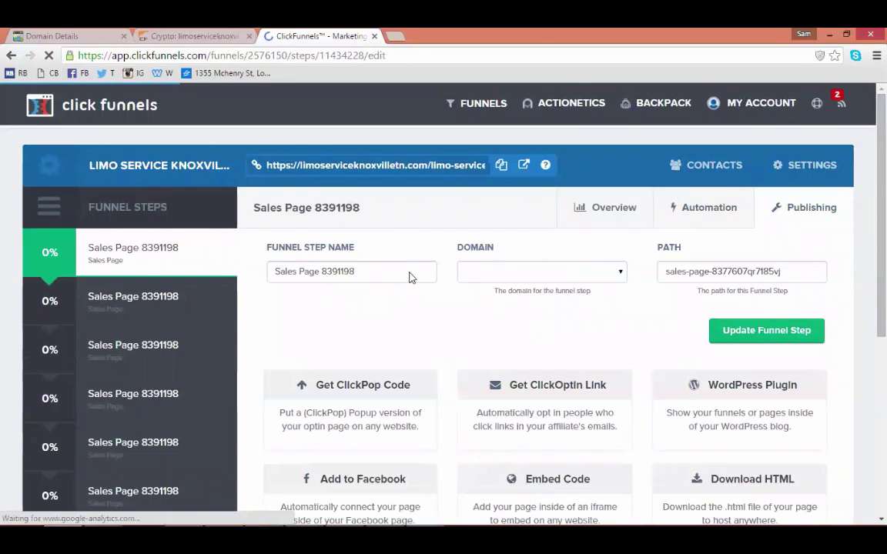
left_click_drag(400, 277, 197, 258)
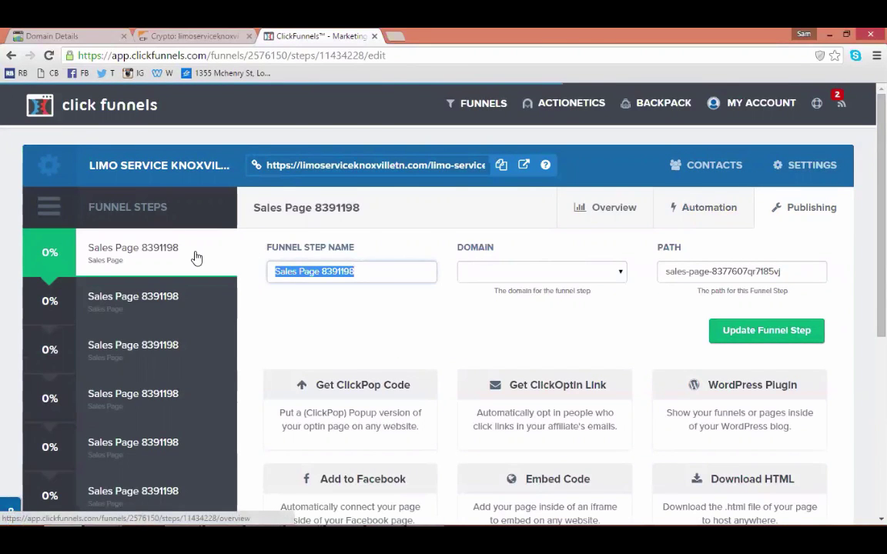
type("Home")
key("Tab")
left_click(583, 272)
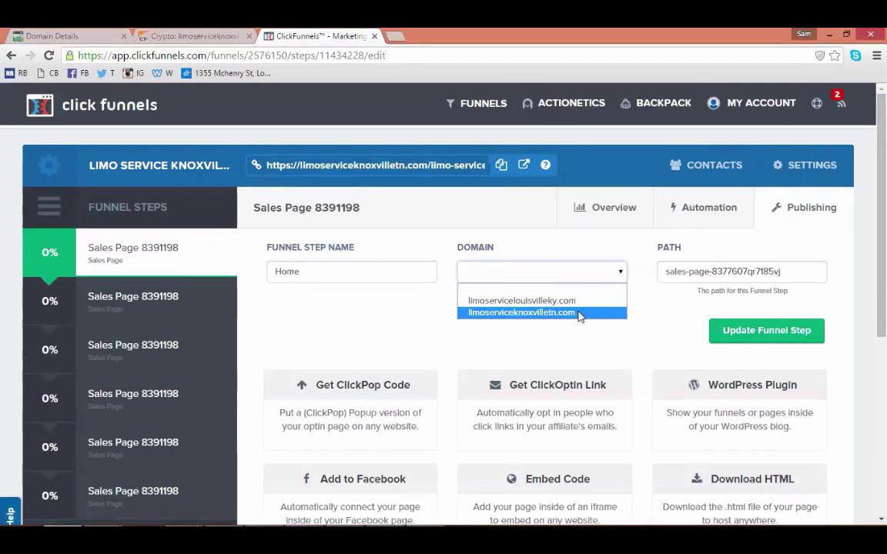
left_click(579, 313)
left_click_drag(779, 272, 613, 266)
type("Home")
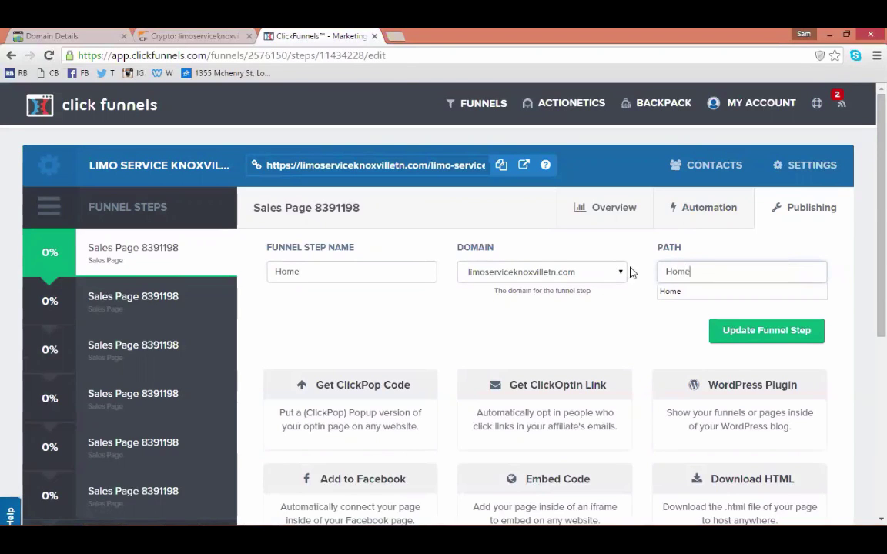
left_click(797, 337)
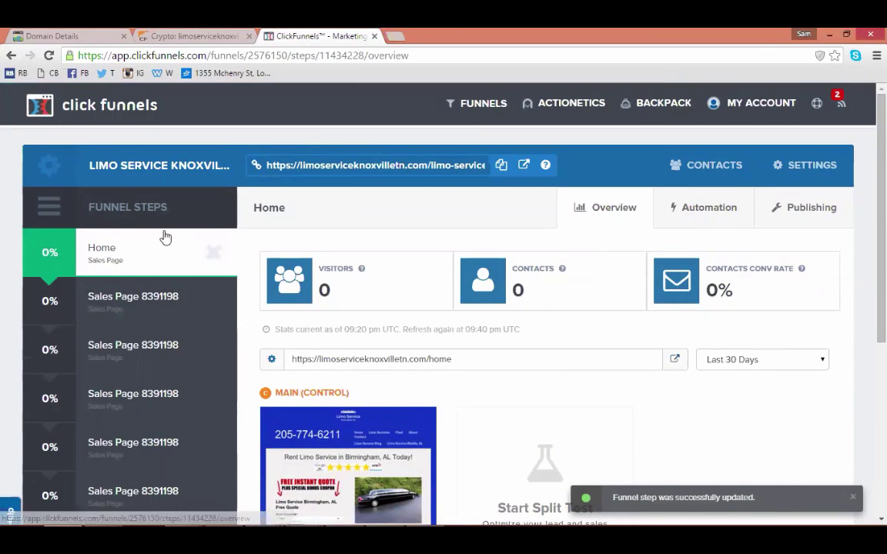
Update the main control page of the Home step with the name Home, domain limoserviceknoxvilletn.com and path Home.
scroll(416, 324, "down", 1)
scroll(416, 324, "down", 2)
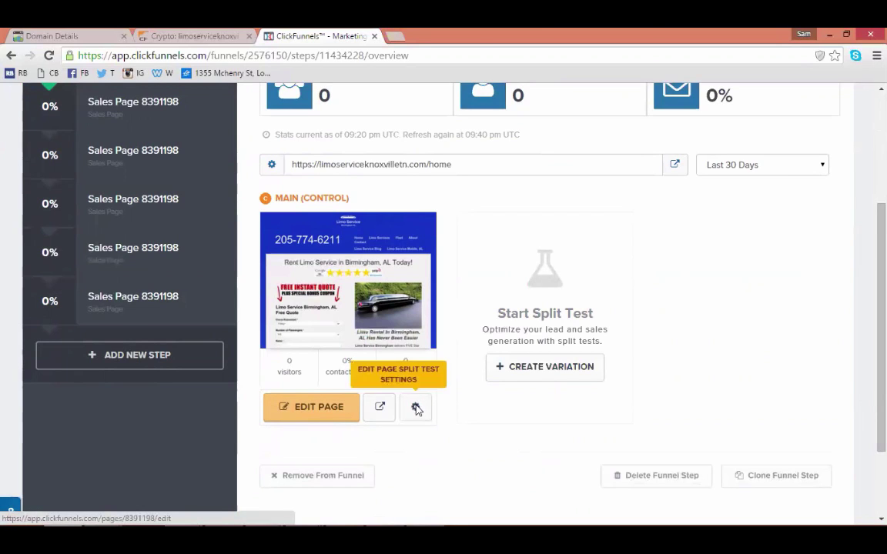
left_click(415, 408)
left_click_drag(358, 217, 94, 164)
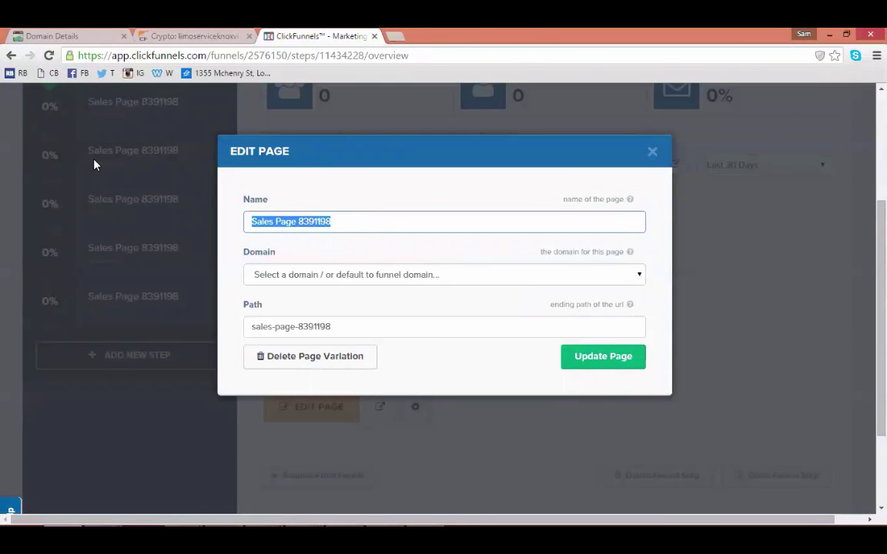
type("Home")
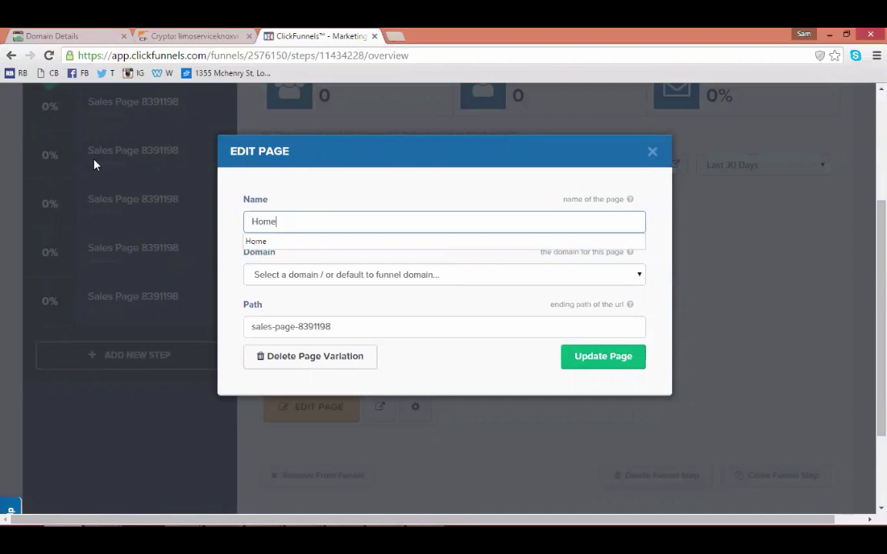
left_click(274, 277)
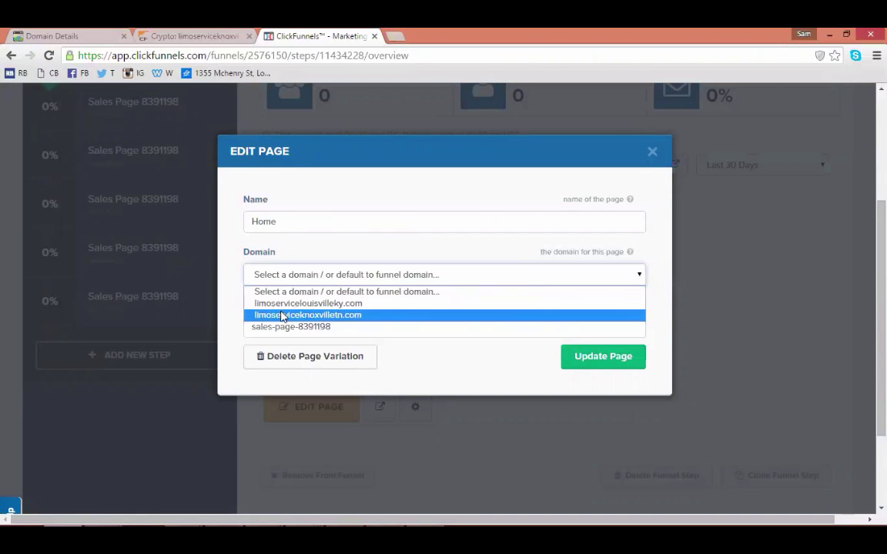
left_click(283, 317)
left_click_drag(348, 324, 123, 291)
type("Home")
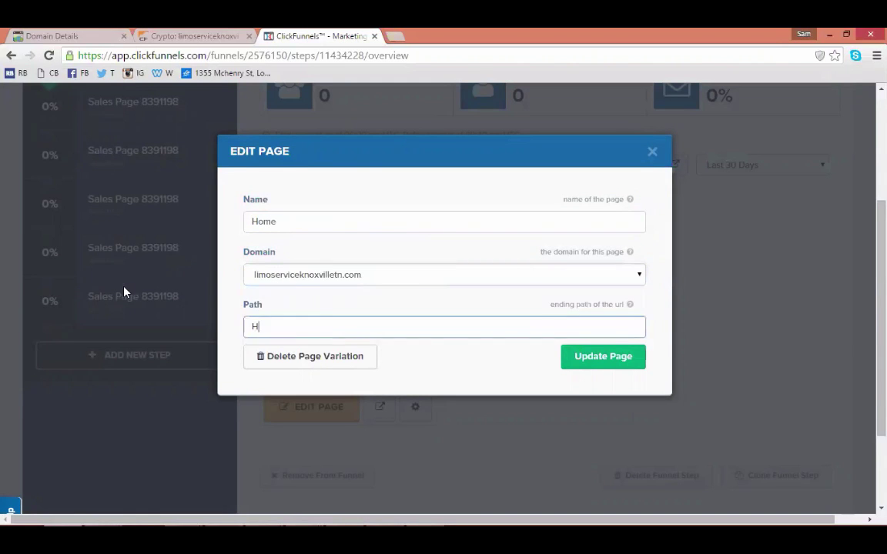
left_click(281, 307)
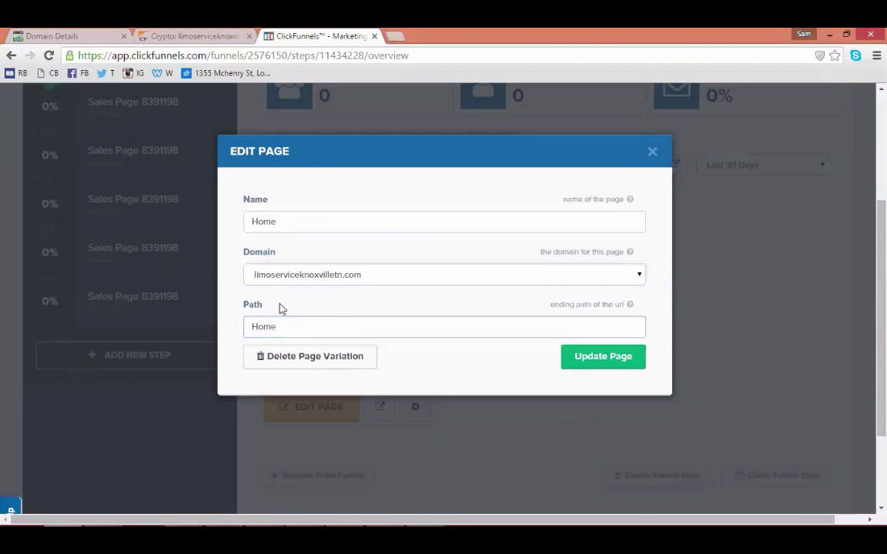
left_click(582, 359)
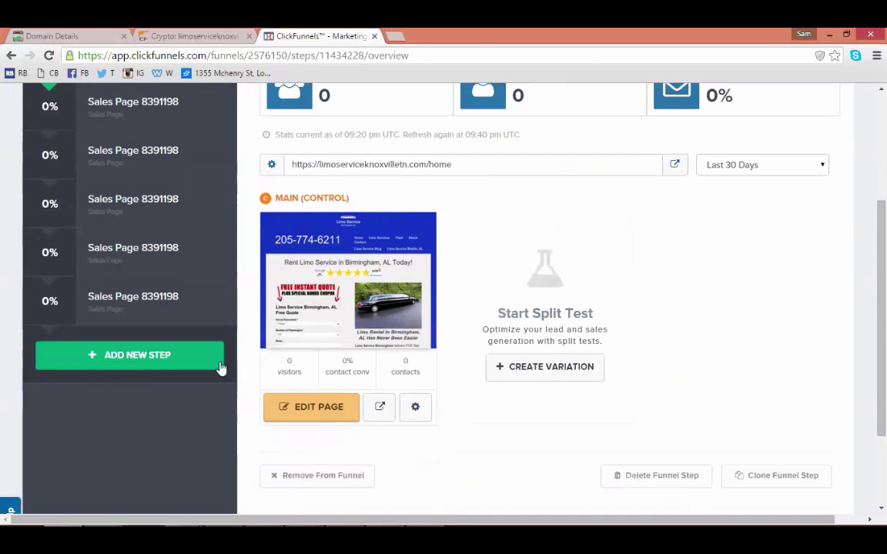
Update the second funnel step's publishing settings with the name Services, domain limoserviceknoxvilletn.com and path Services.
scroll(206, 368, "up", 3)
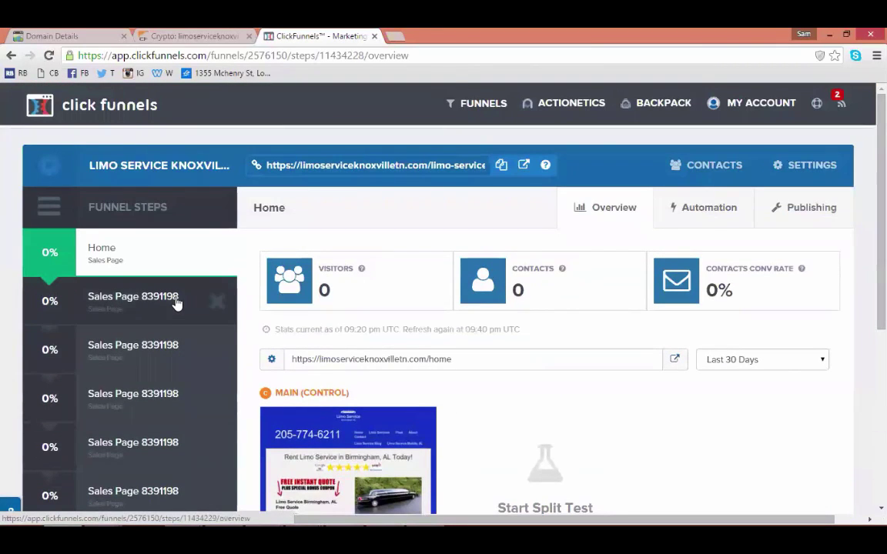
left_click(175, 302)
left_click(176, 298)
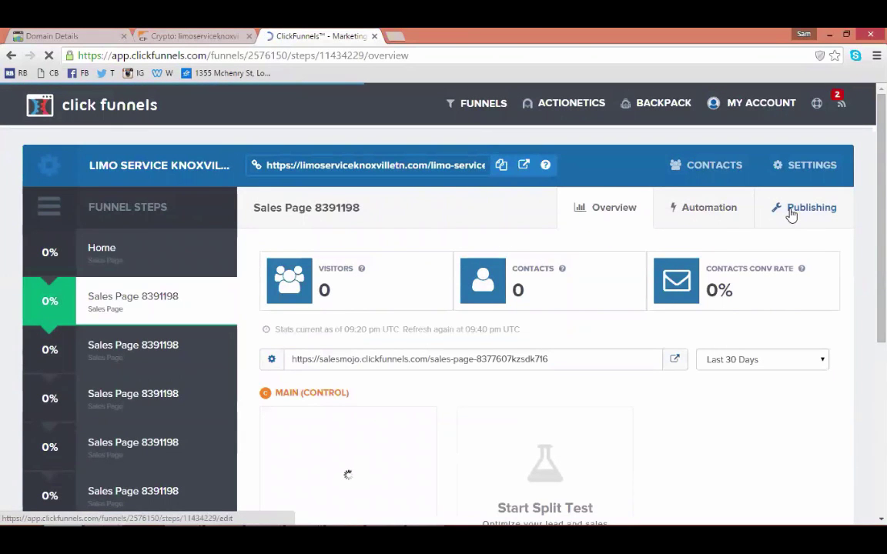
left_click(791, 215)
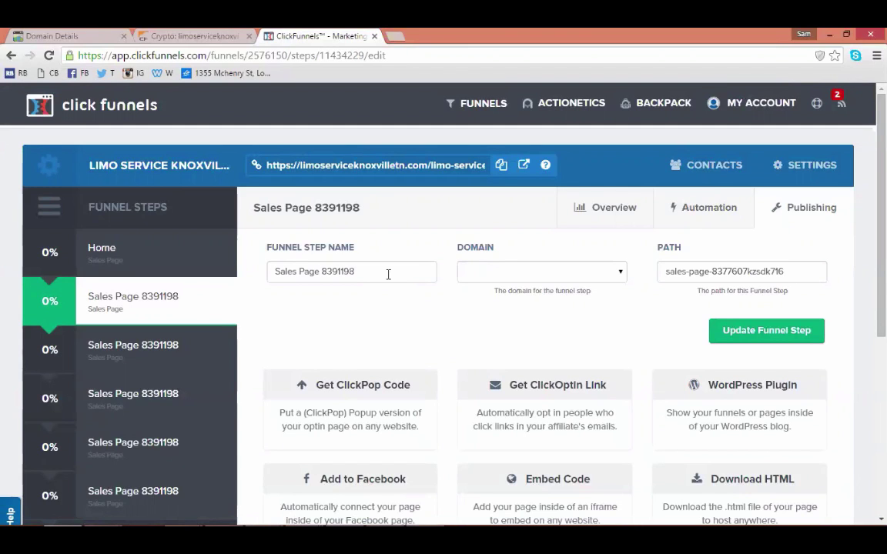
left_click_drag(388, 274, 223, 260)
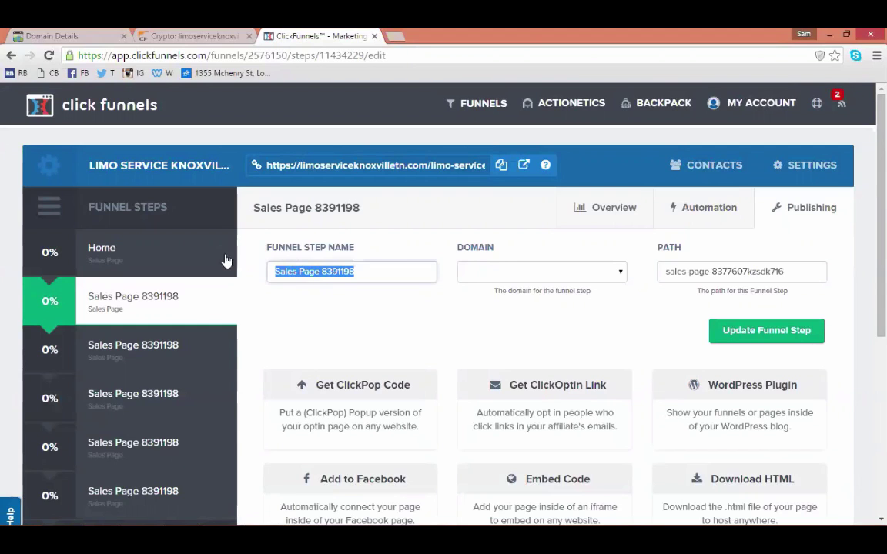
type("Services")
left_click(471, 272)
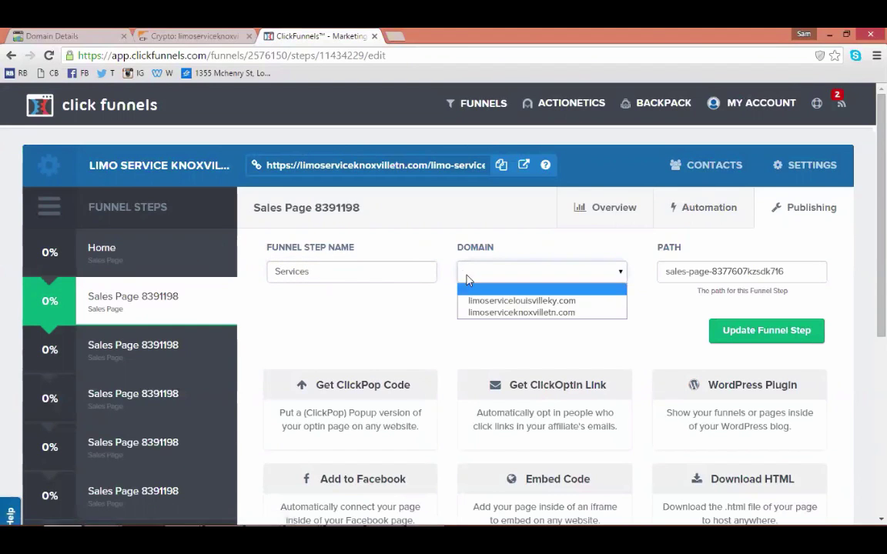
left_click(479, 312)
key("ctrl+a")
type("Servi")
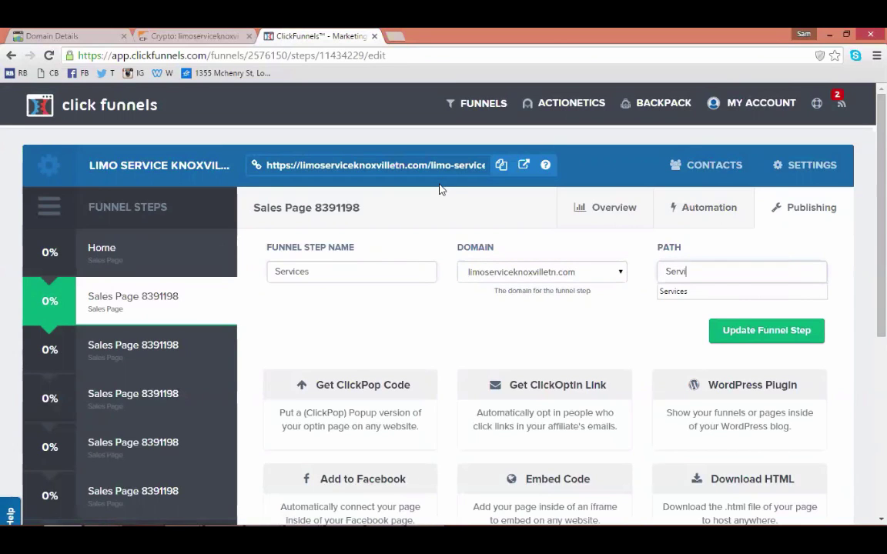
type("ces")
left_click(762, 332)
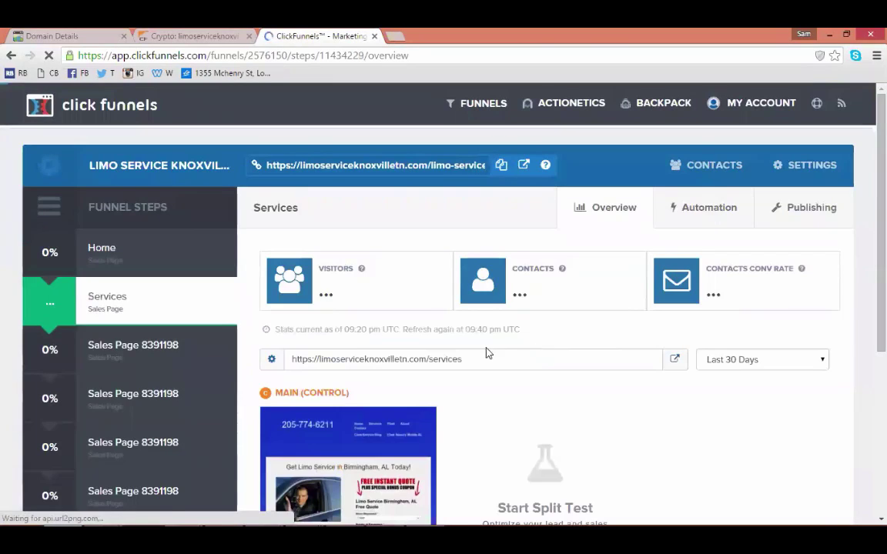
scroll(390, 361, "down", 3)
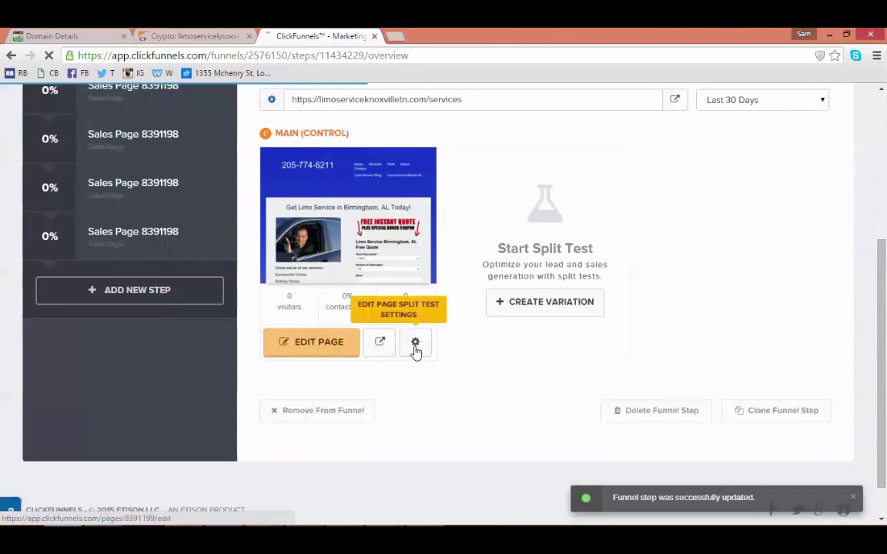
Update the main control page of the Services step with the name Services, domain limoserviceknoxvilletn.com and path Services.
left_click(415, 344)
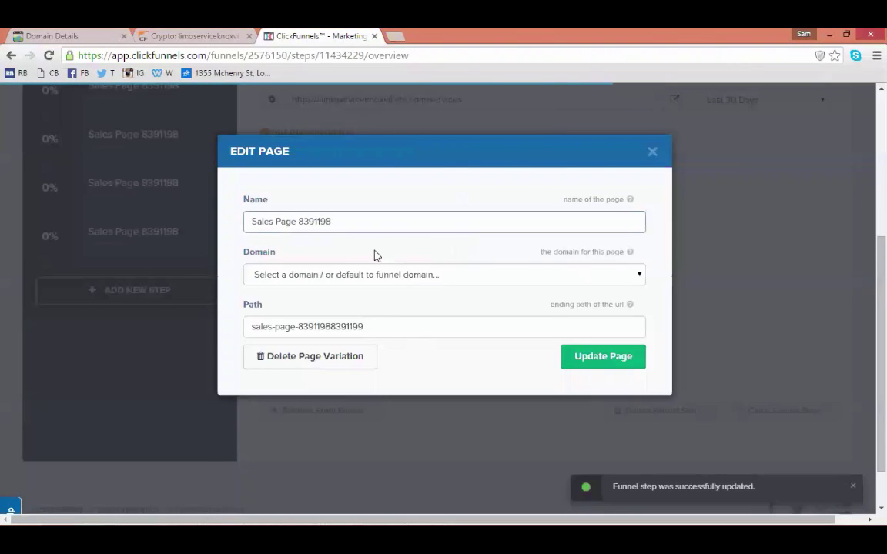
key("ctrl+a")
type("Services")
key("Tab")
left_click(285, 278)
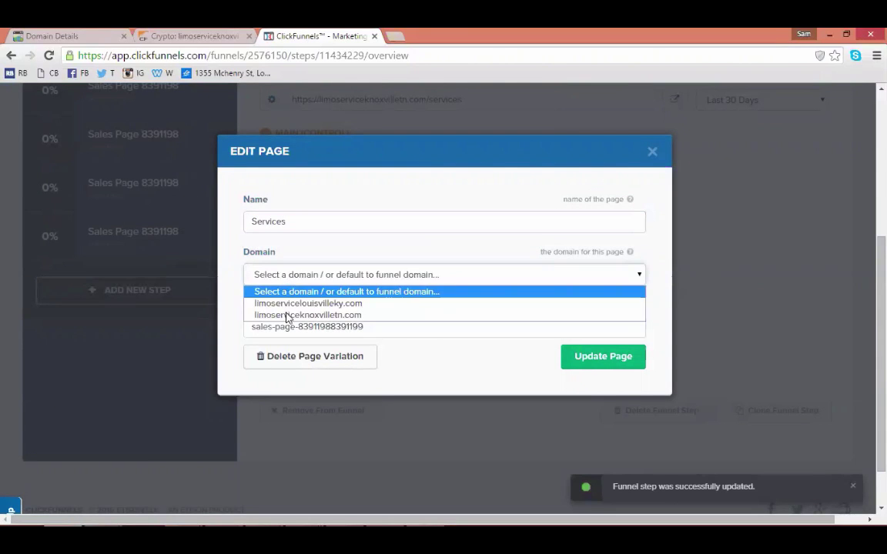
left_click(287, 313)
key("Tab")
type("Ser")
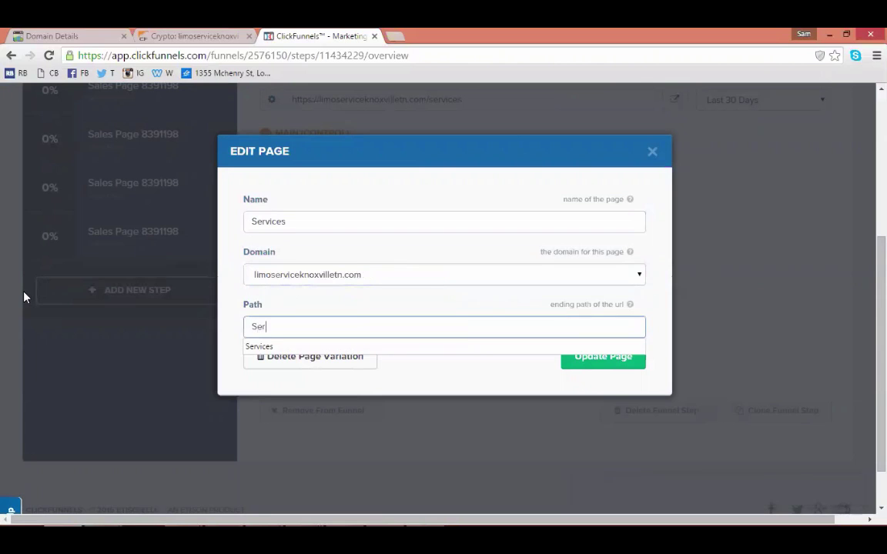
type("vices")
left_click(588, 363)
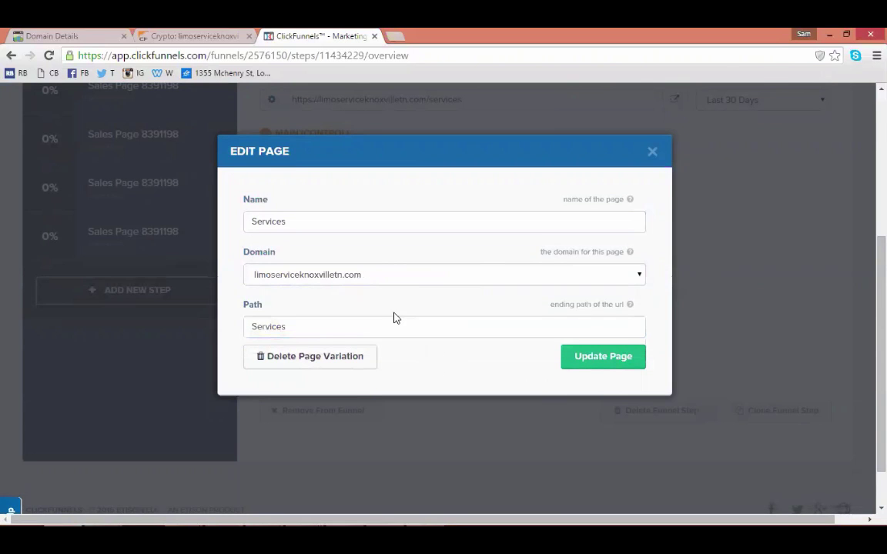
Examine the third funnel step's publishing settings and main page preview to identify which page it contains.
scroll(287, 279, "up", 3)
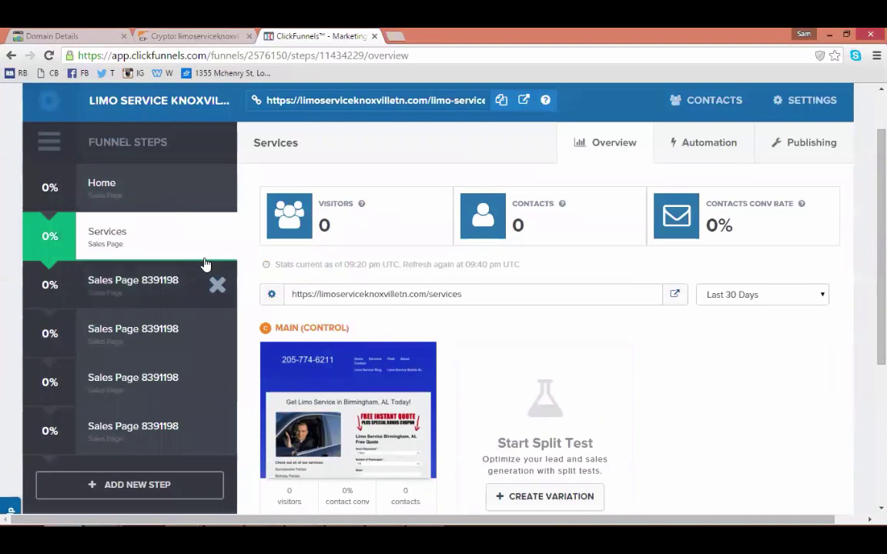
left_click(161, 282)
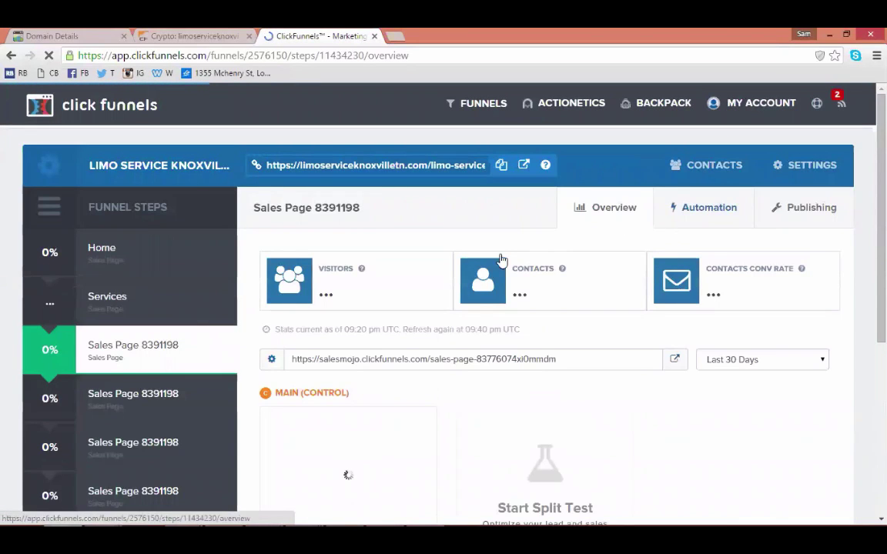
left_click(793, 210)
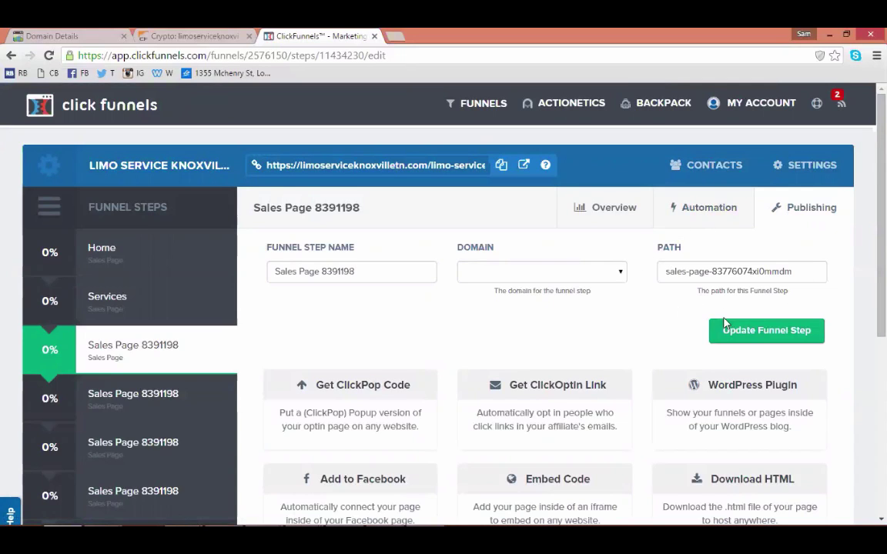
left_click_drag(665, 272, 710, 271)
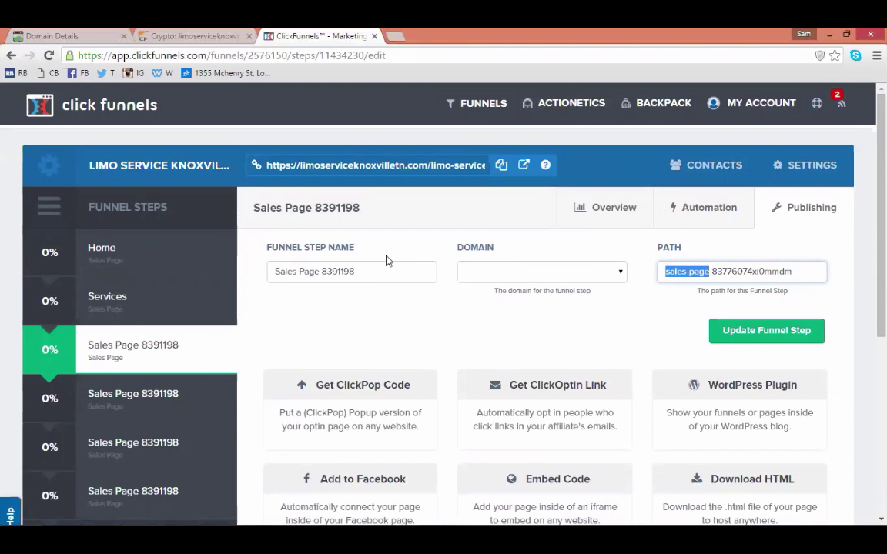
left_click(582, 213)
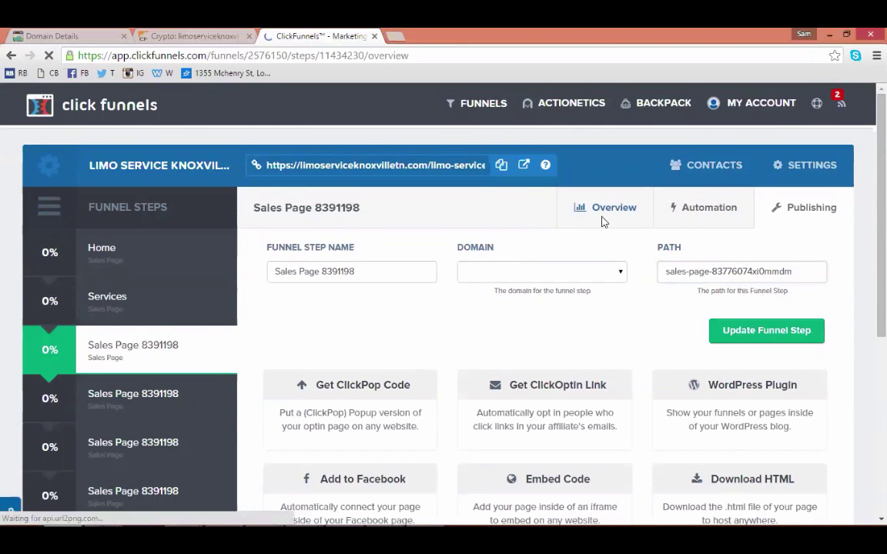
scroll(504, 344, "down", 1)
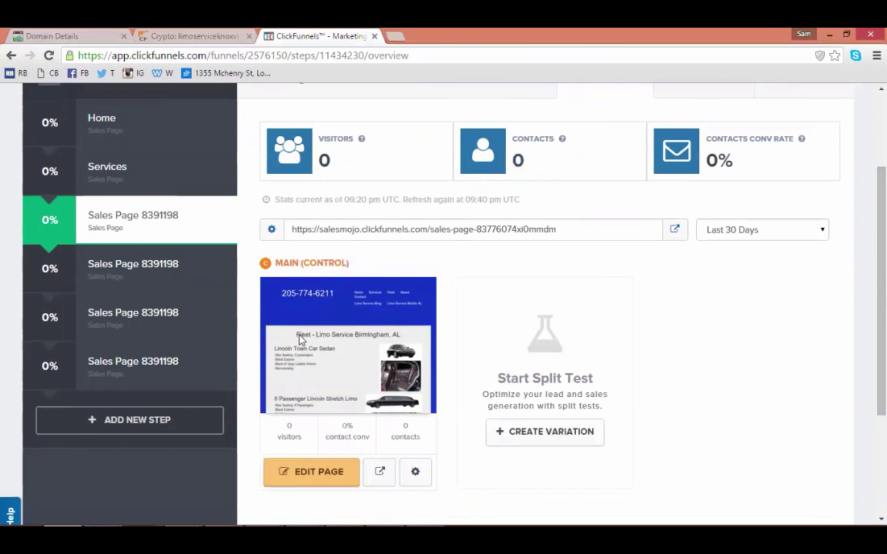
scroll(319, 350, "up", 2)
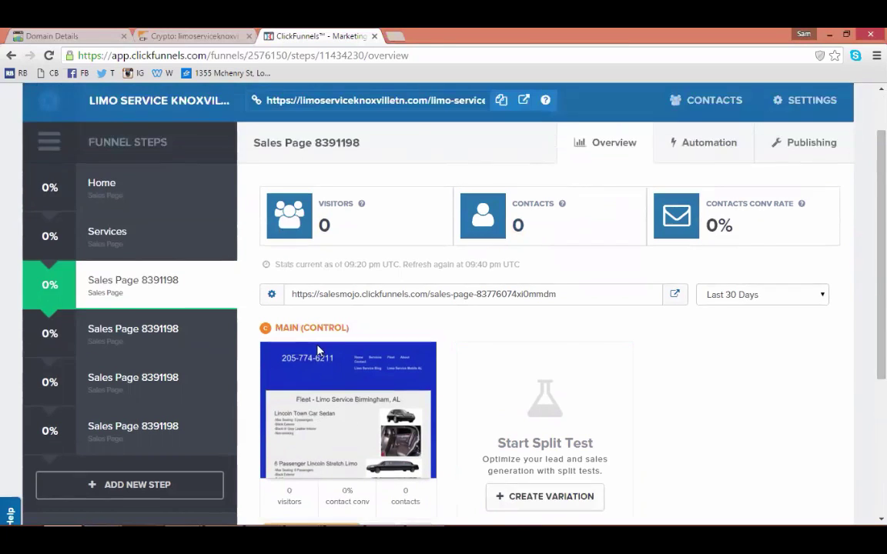
Update the third funnel step's publishing settings with the name Fleet, domain limoserviceknoxvilletn.com and path Fleet.
left_click(702, 208)
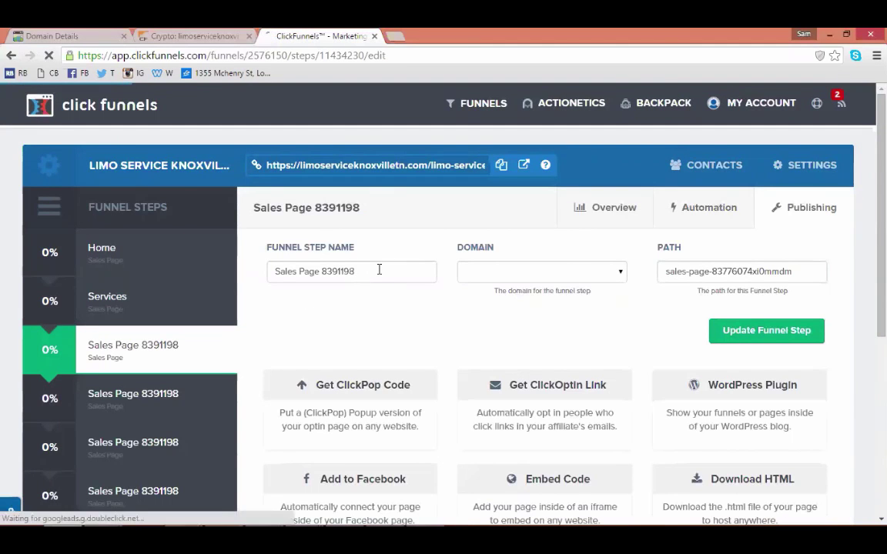
left_click(381, 269)
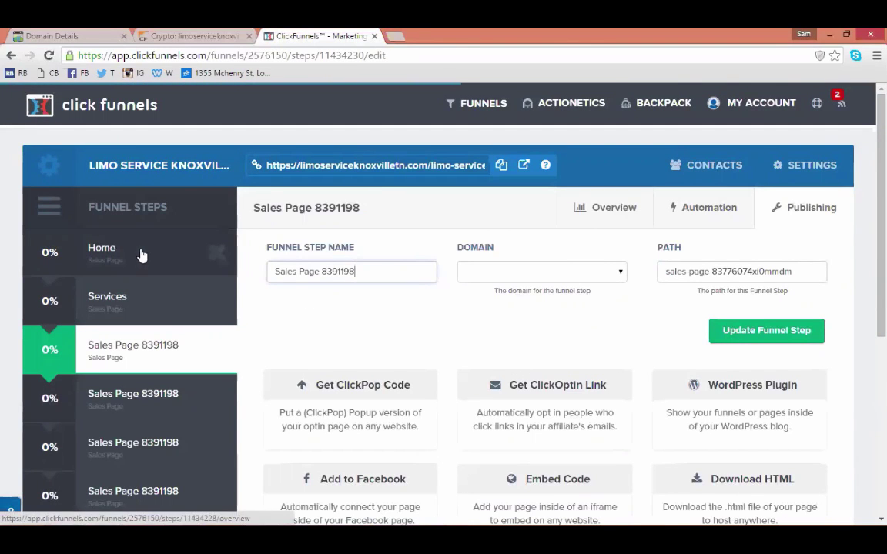
key("ctrl+a")
type("Fleet")
key("Down")
key("Return")
left_click(539, 272)
left_click(492, 311)
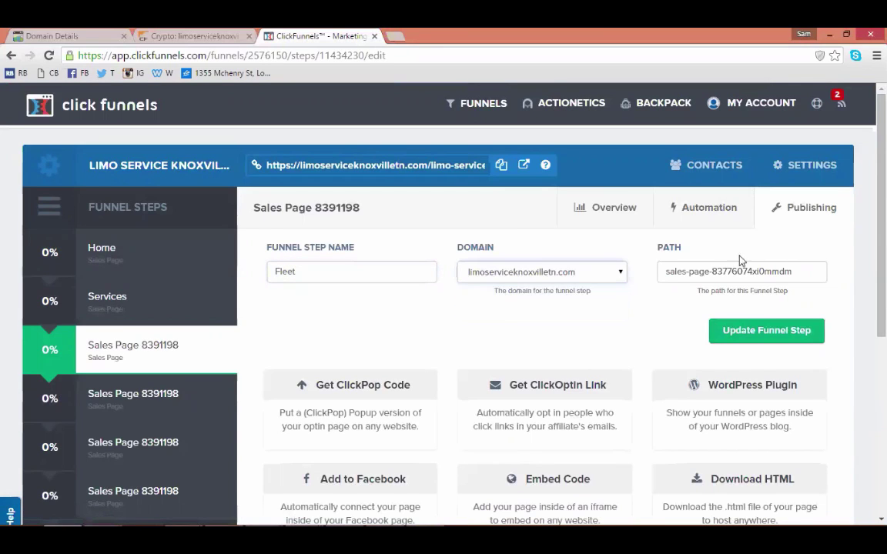
left_click(804, 272)
key("ctrl+a")
type("Fleet")
left_click(782, 339)
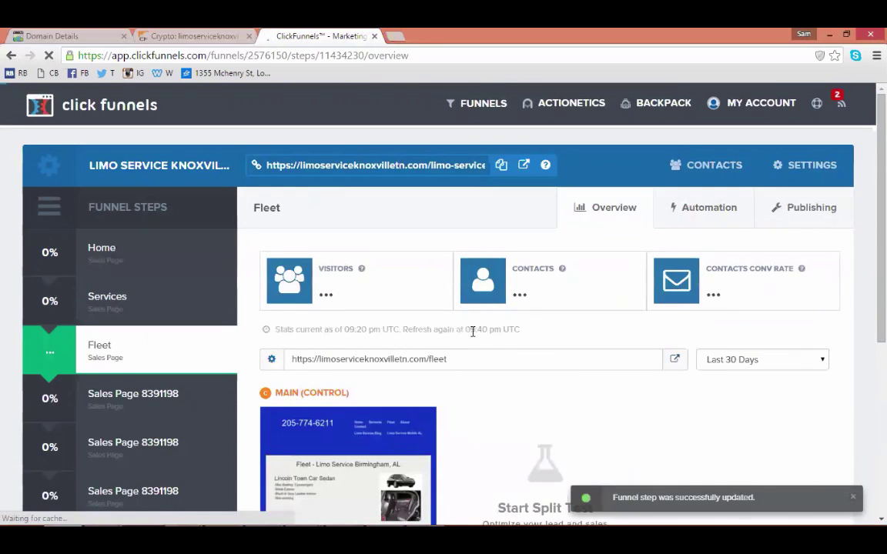
Set the name of the Fleet step's main control page to Fleet.
scroll(470, 337, "down", 3)
scroll(467, 338, "down", 2)
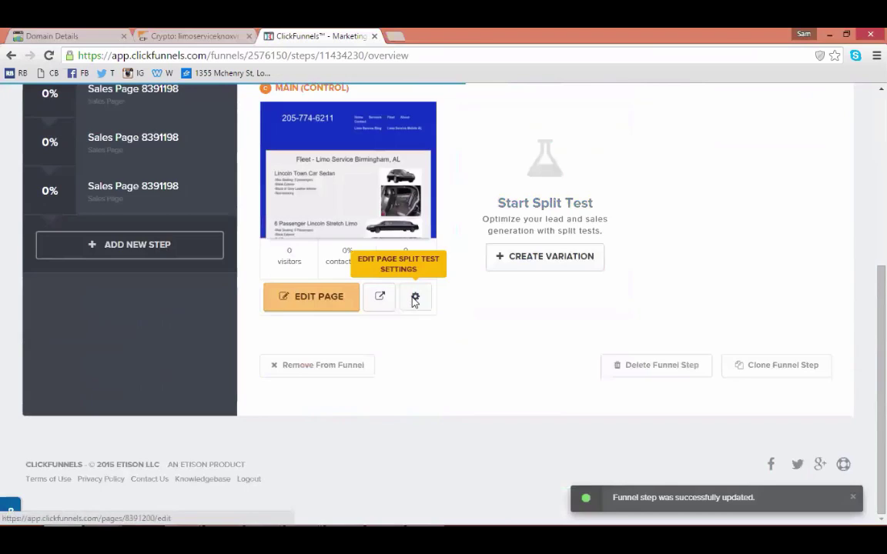
left_click(414, 297)
left_click_drag(362, 219, 2, 191)
type("Fleet")
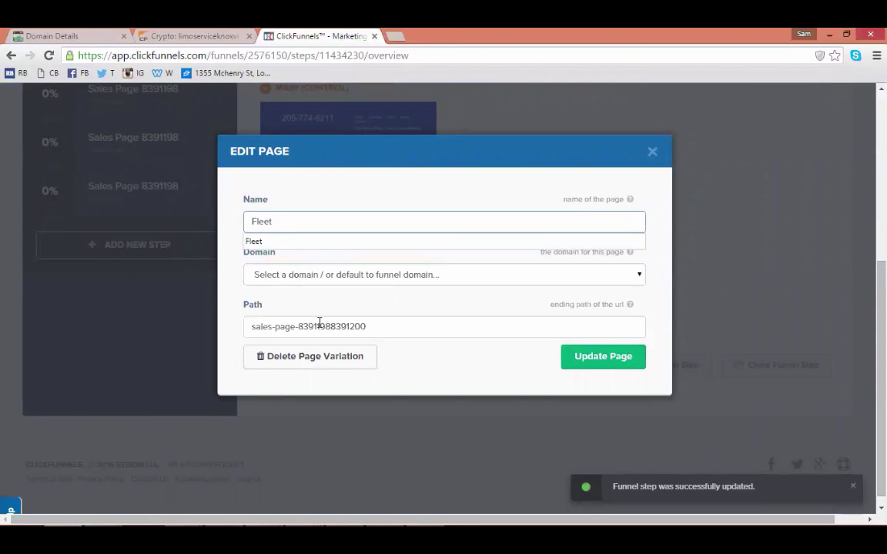